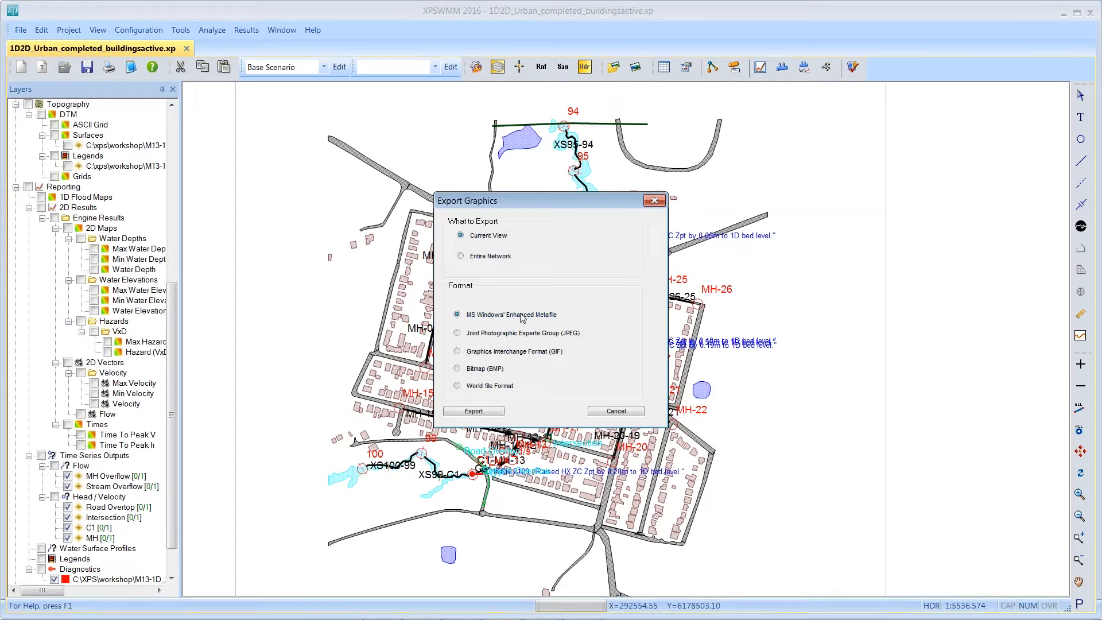
Leave the graphics export without exporting and display the Max Water Depth map from the 2D results
{"action": "left_click", "coordinate": [485, 370]}
{"action": "left_click", "coordinate": [631, 411]}
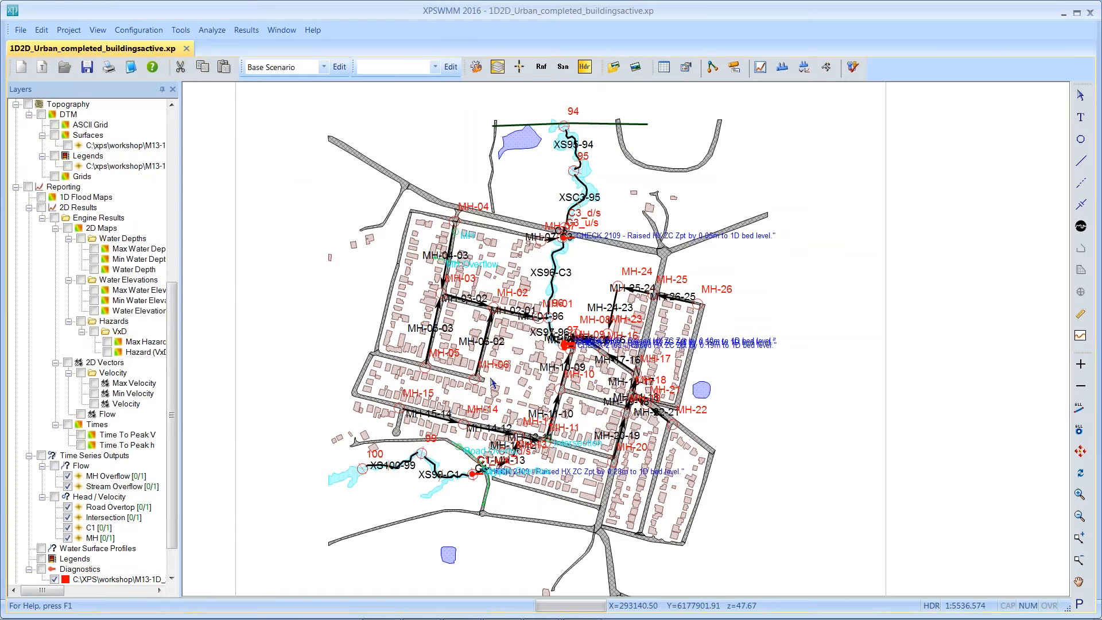
{"action": "left_click", "coordinate": [95, 250]}
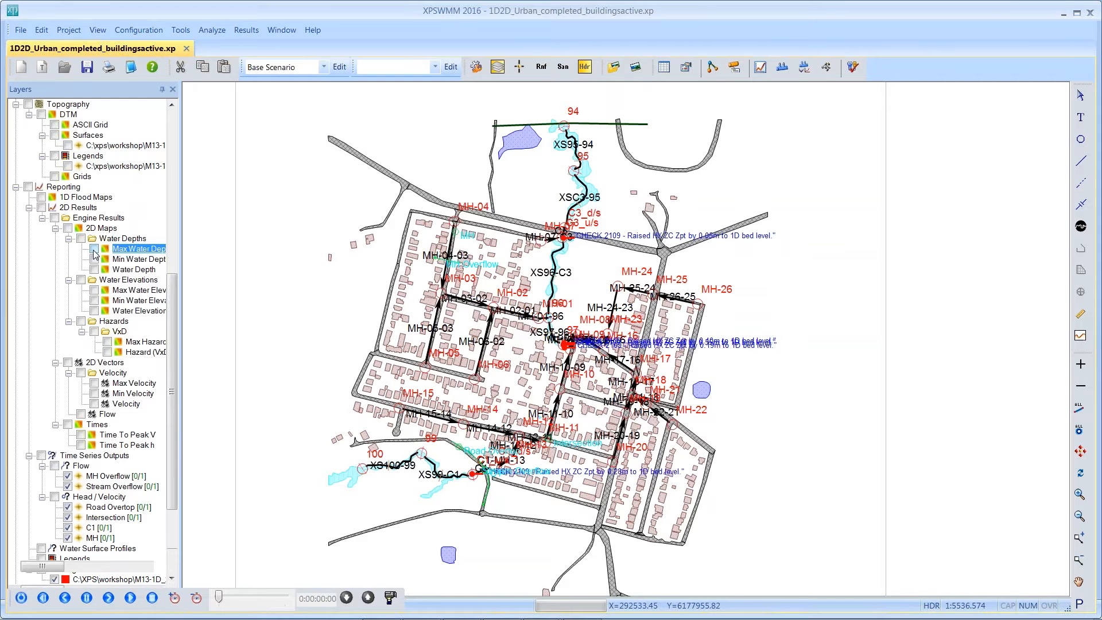
{"action": "left_click", "coordinate": [94, 250]}
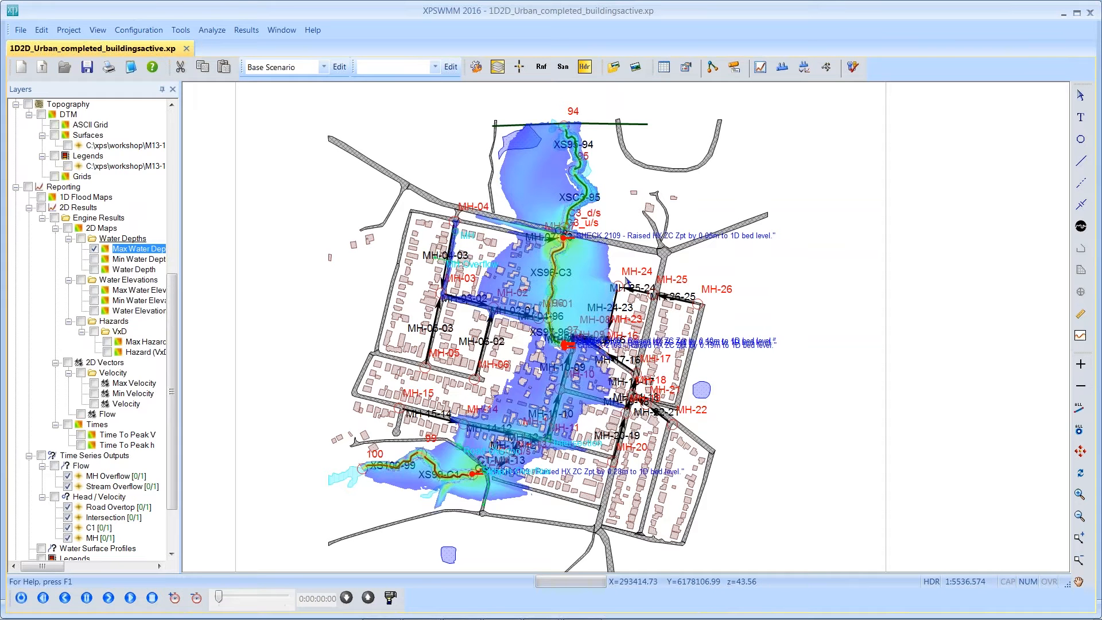
Try to export the current view as a bitmap (BMP)
{"action": "left_click", "coordinate": [180, 30]}
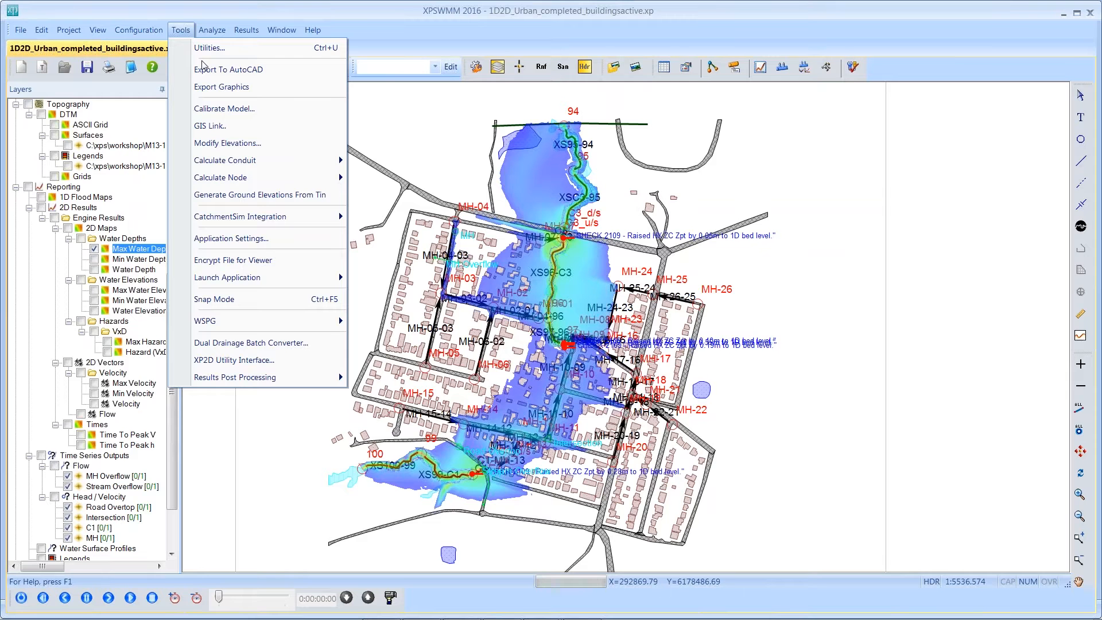
{"action": "left_click", "coordinate": [222, 86]}
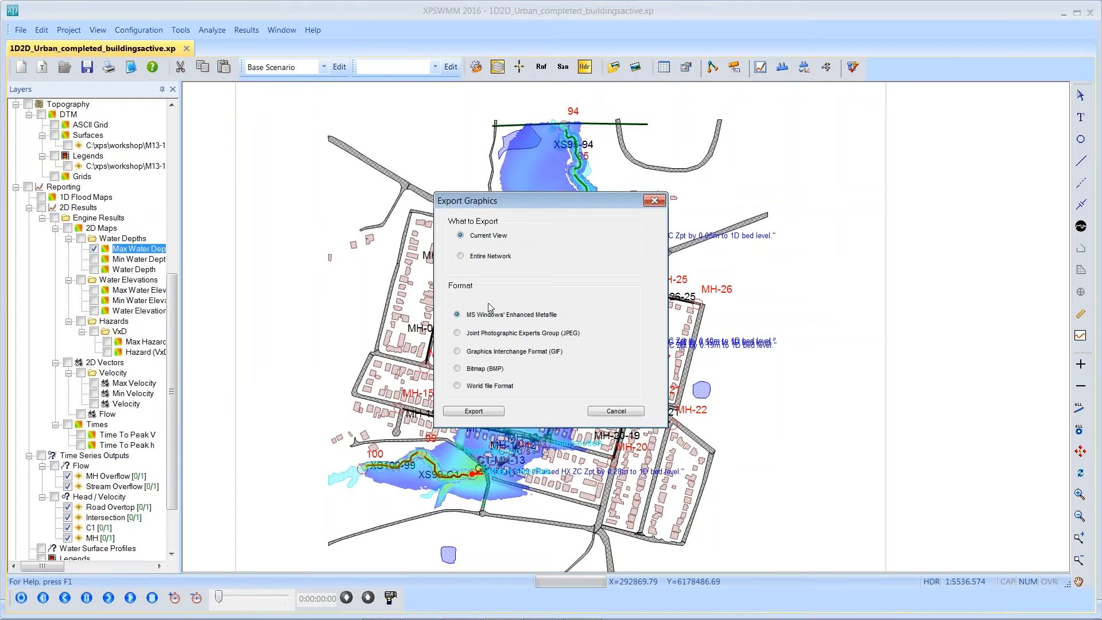
{"action": "left_click", "coordinate": [485, 369]}
{"action": "left_click", "coordinate": [474, 412]}
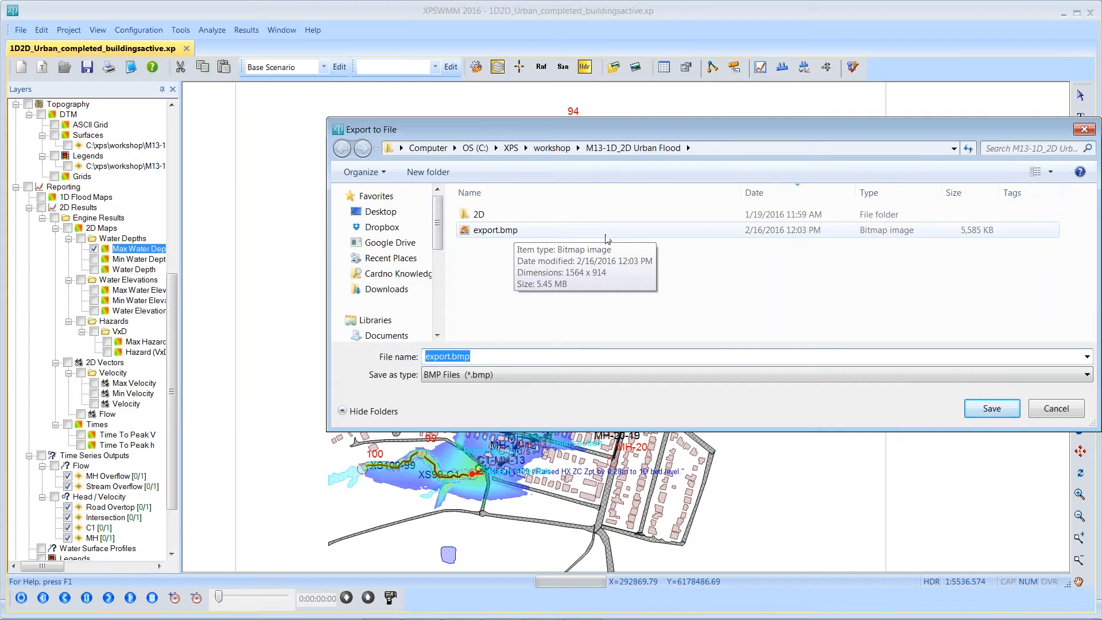
{"action": "left_click", "coordinate": [1067, 409]}
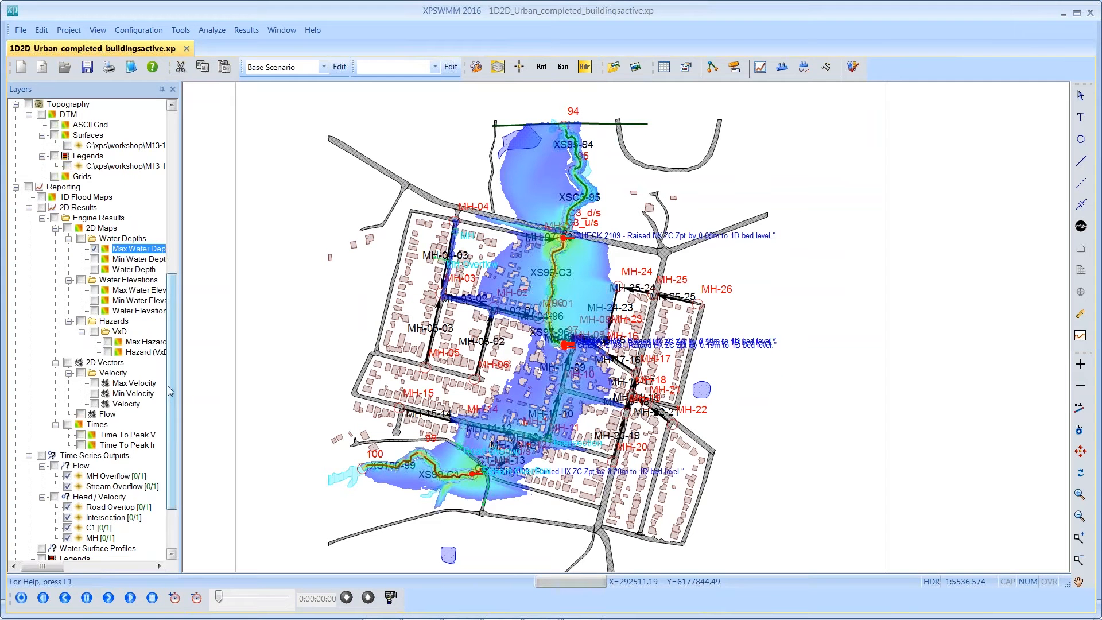
Hide the Max Water Depth map and the 1D Network, 2D Model, Topography and Diagnostics layers
{"action": "left_click", "coordinate": [94, 249]}
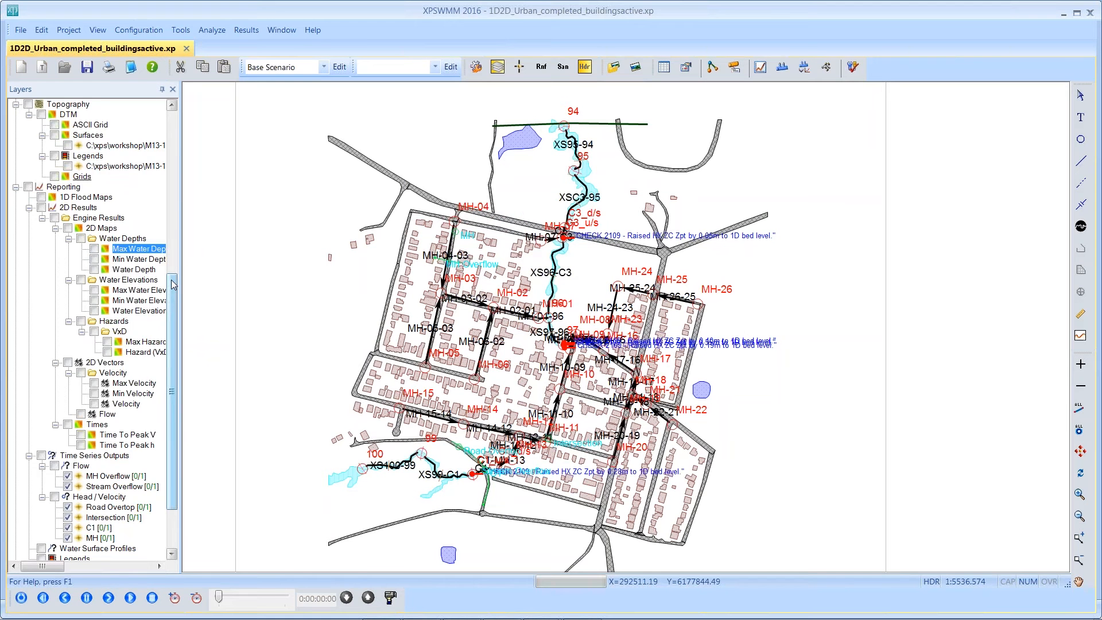
{"action": "left_click_drag", "start_coordinate": [174, 284], "coordinate": [177, 120]}
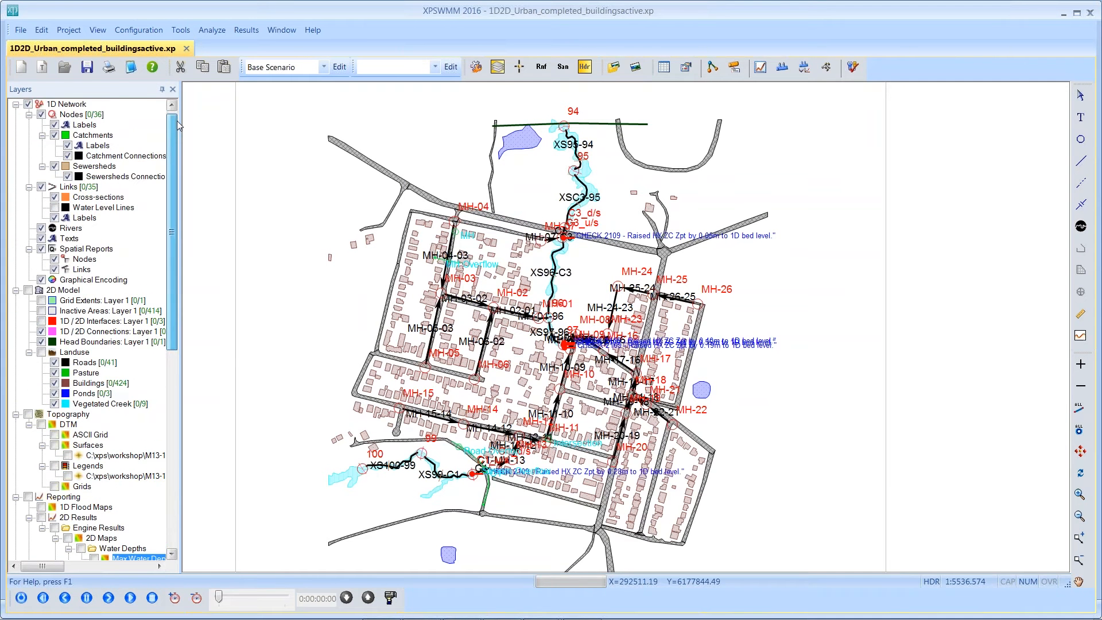
{"action": "left_click", "coordinate": [28, 104]}
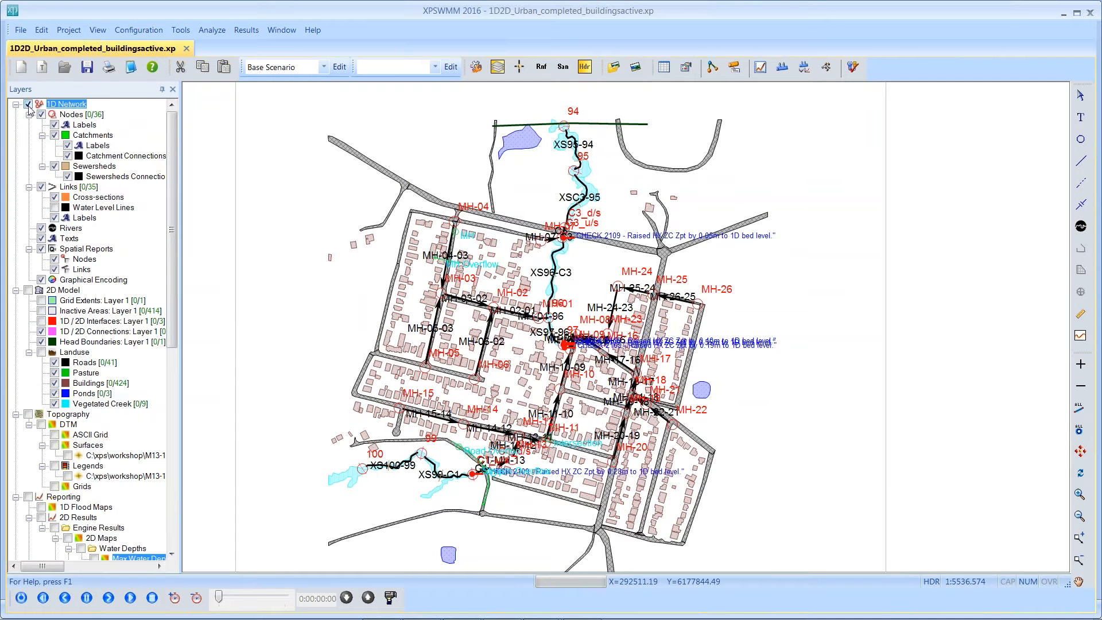
{"action": "left_click", "coordinate": [28, 290]}
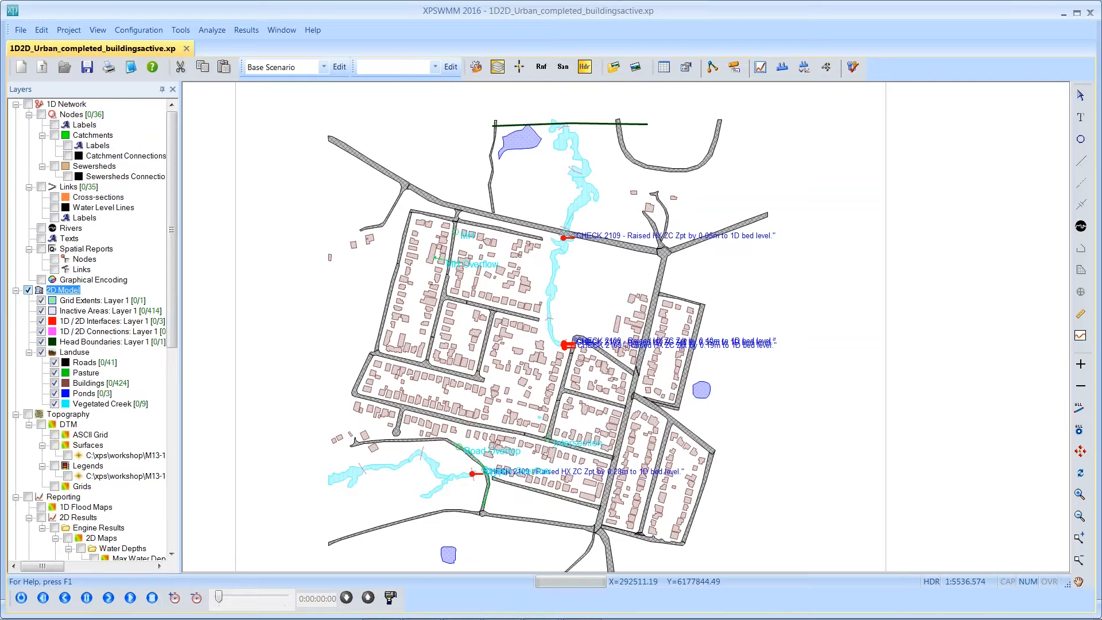
{"action": "left_click", "coordinate": [27, 290]}
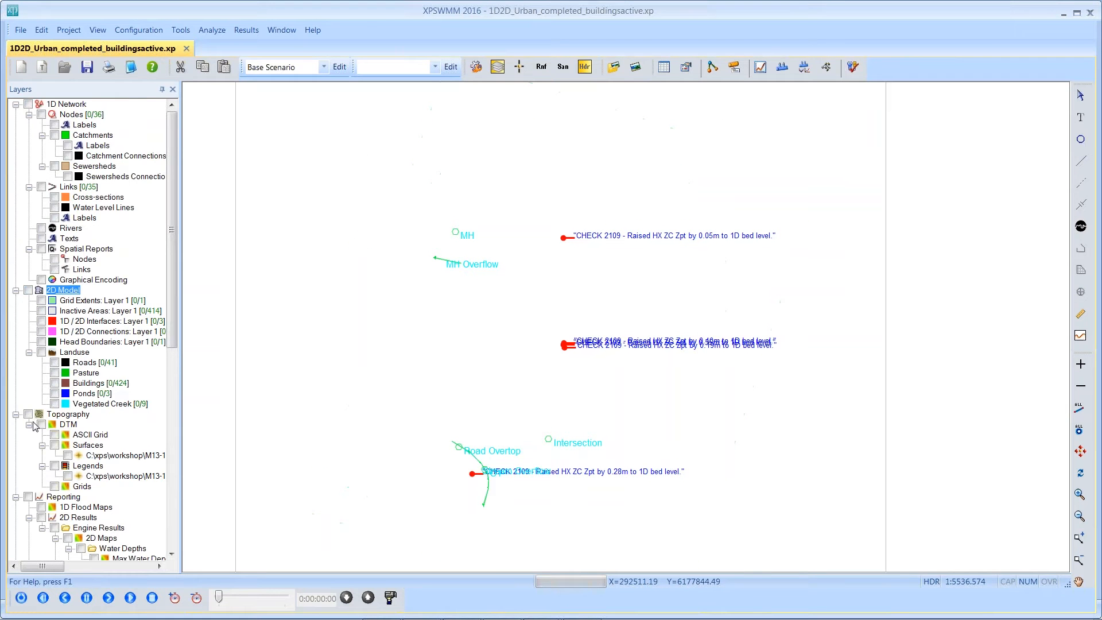
{"action": "left_click", "coordinate": [27, 414]}
{"action": "left_click", "coordinate": [28, 414]}
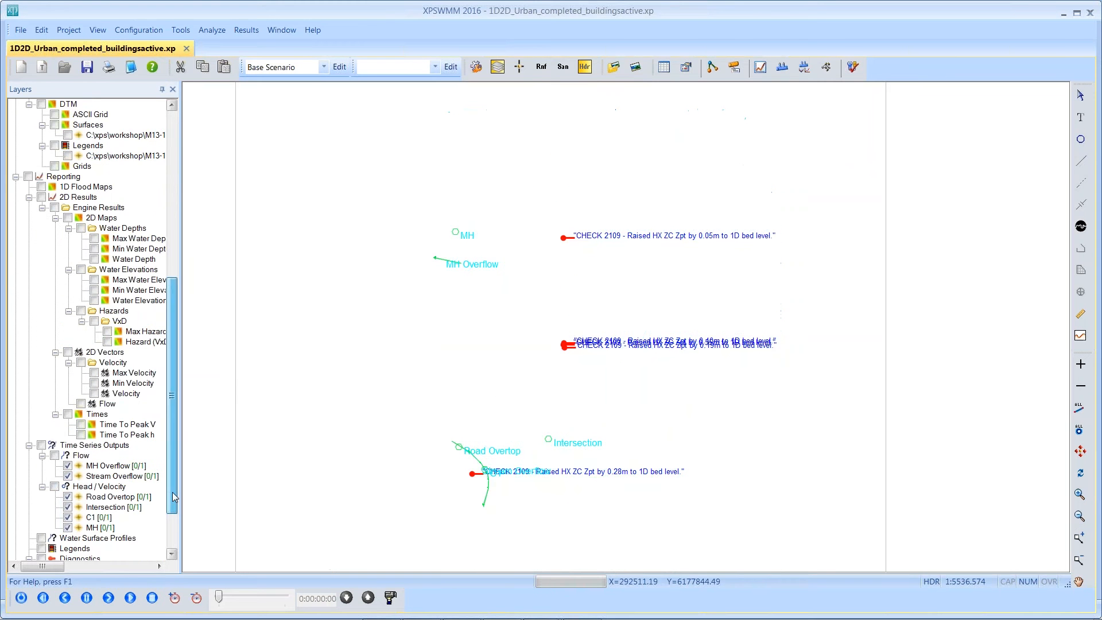
{"action": "left_click_drag", "start_coordinate": [172, 493], "coordinate": [171, 522]}
{"action": "left_click", "coordinate": [55, 528]}
Start adding a background image, using export.bmp from the M13-1D_2D Urban Flood folder as its file
{"action": "right_click", "coordinate": [66, 541]}
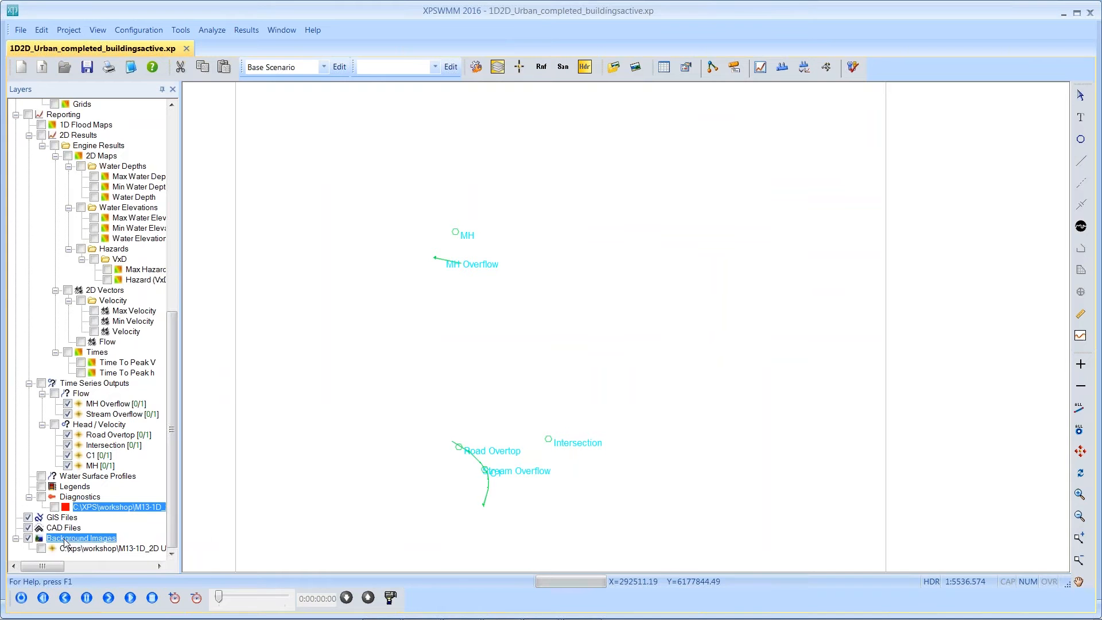
{"action": "left_click", "coordinate": [106, 562]}
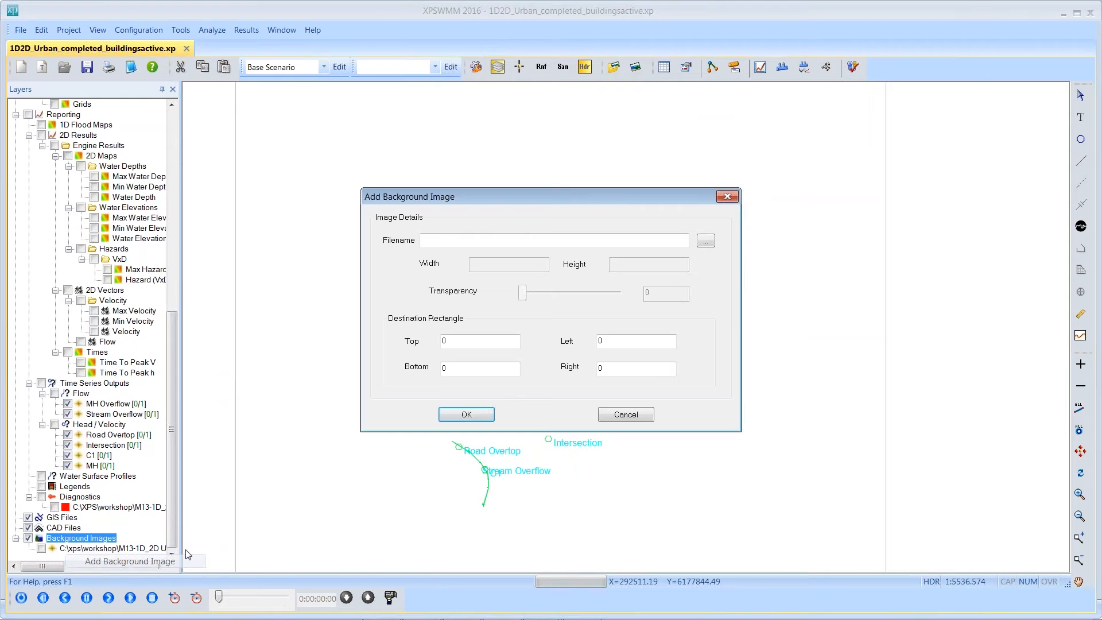
{"action": "left_click", "coordinate": [705, 242]}
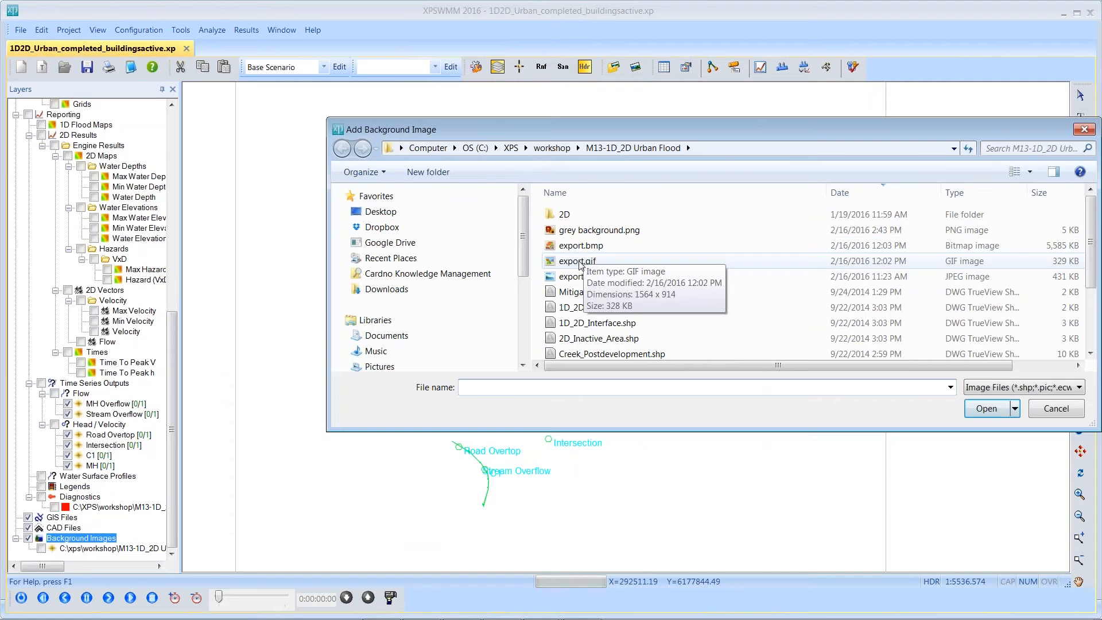
{"action": "left_click", "coordinate": [592, 247]}
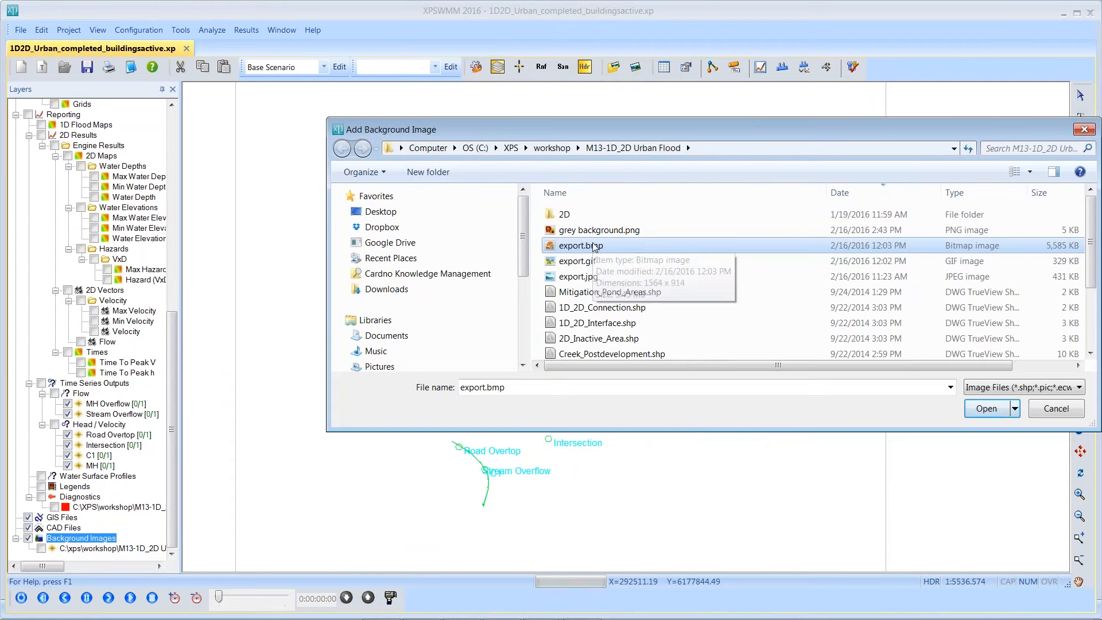
{"action": "left_click", "coordinate": [986, 408]}
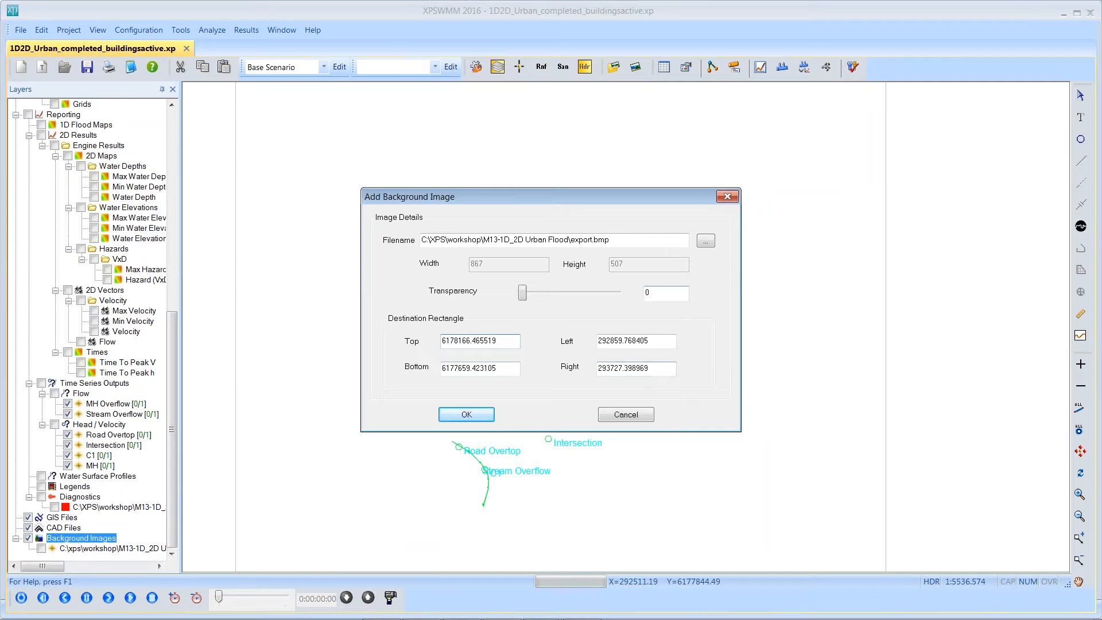
Look for the image's world file by filtering the project folder for *.bpw
{"action": "left_click", "coordinate": [705, 240]}
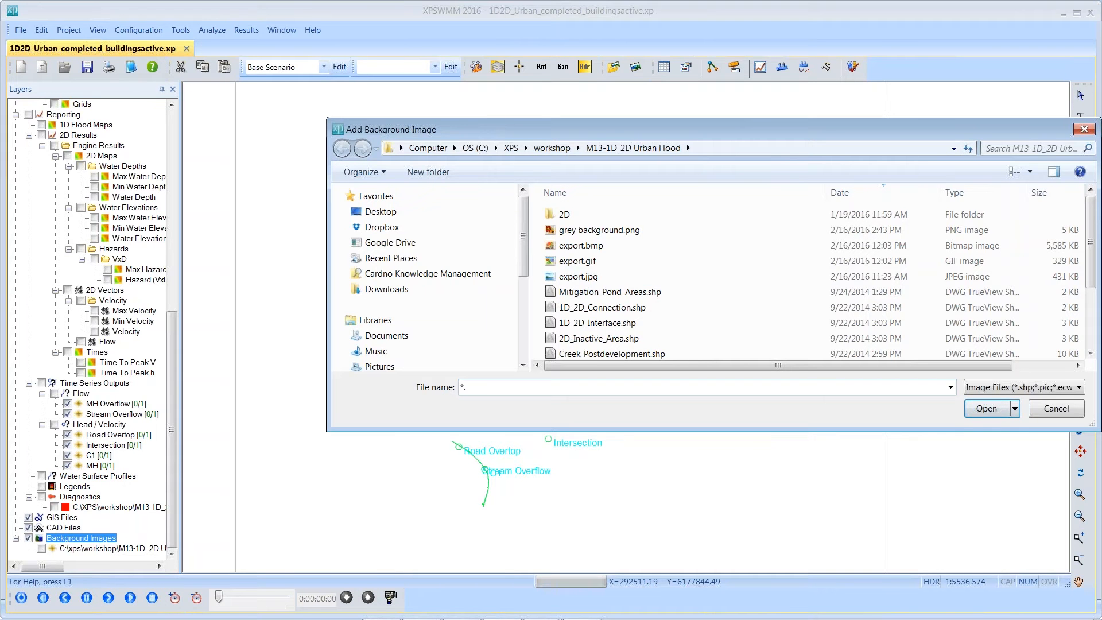
{"action": "type", "text": "bpw"}
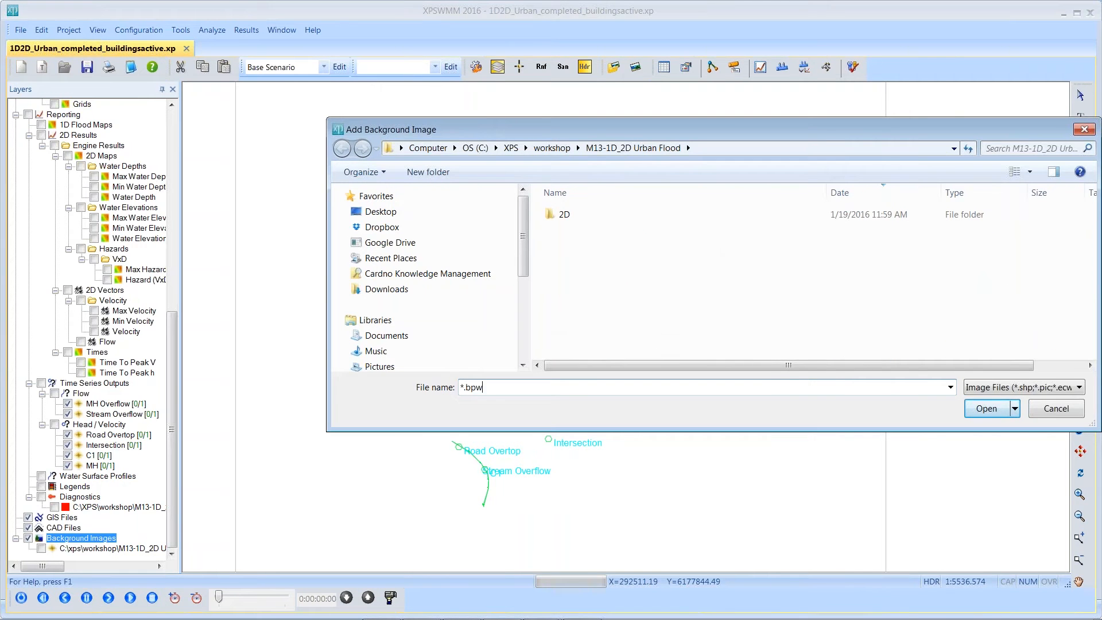
{"action": "key", "text": "Return"}
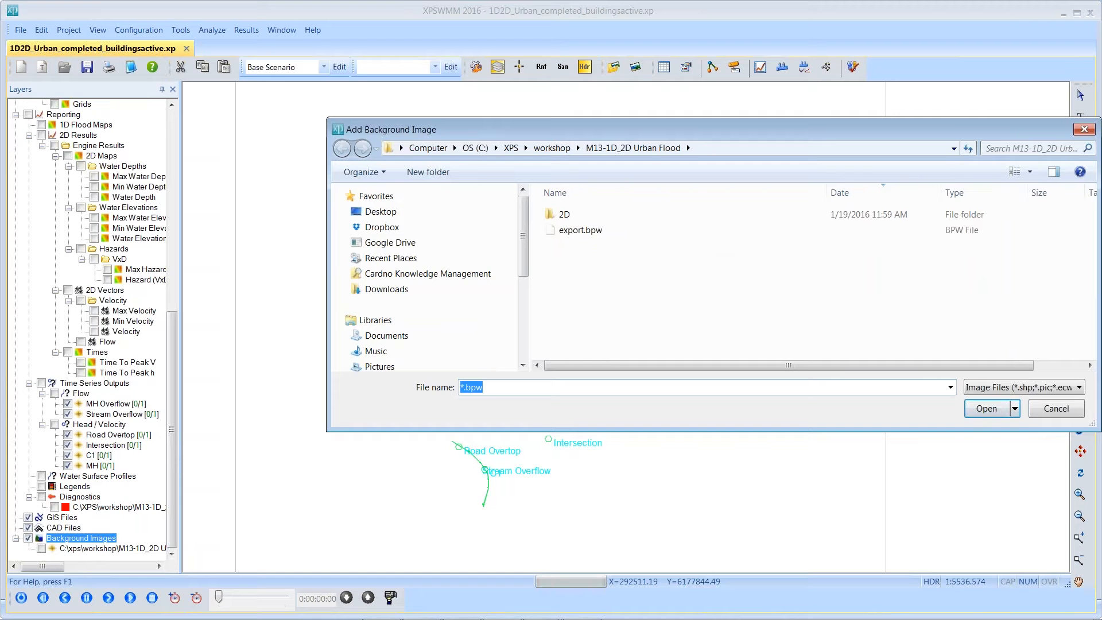
{"action": "right_click", "coordinate": [580, 230]}
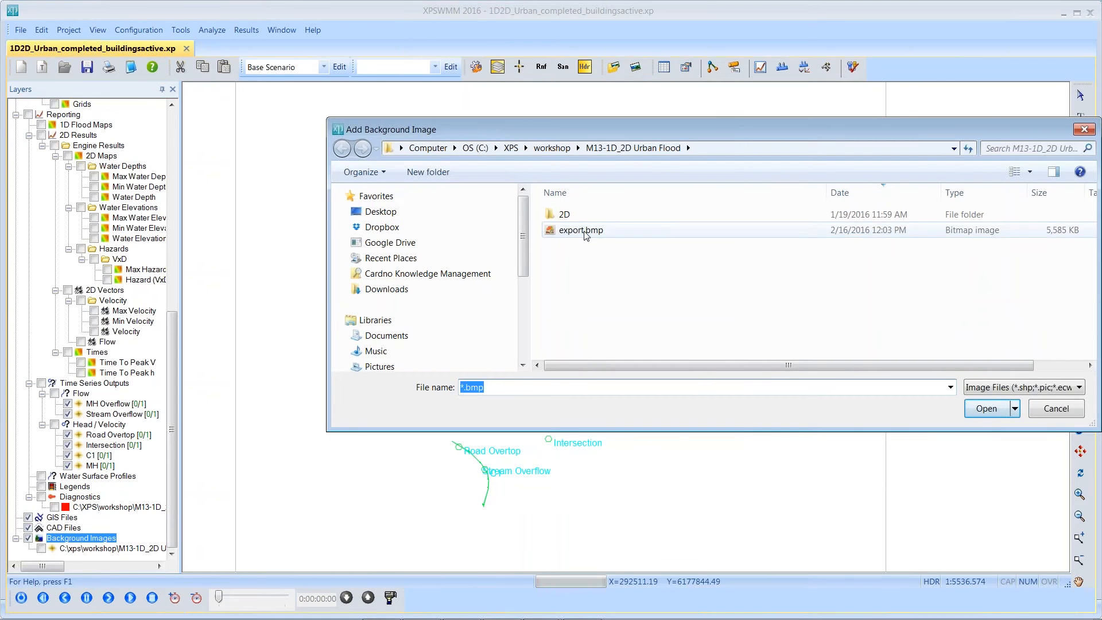
Choose export.bmp again, add it as a background image and inspect it on the map
{"action": "double_click", "coordinate": [580, 230]}
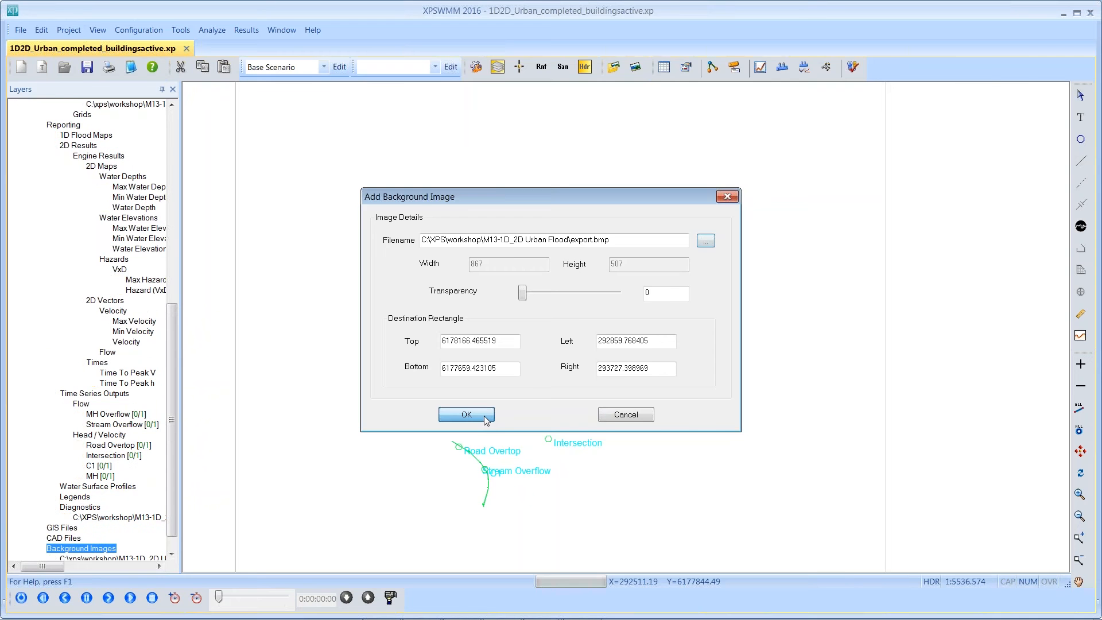
{"action": "left_click", "coordinate": [465, 414]}
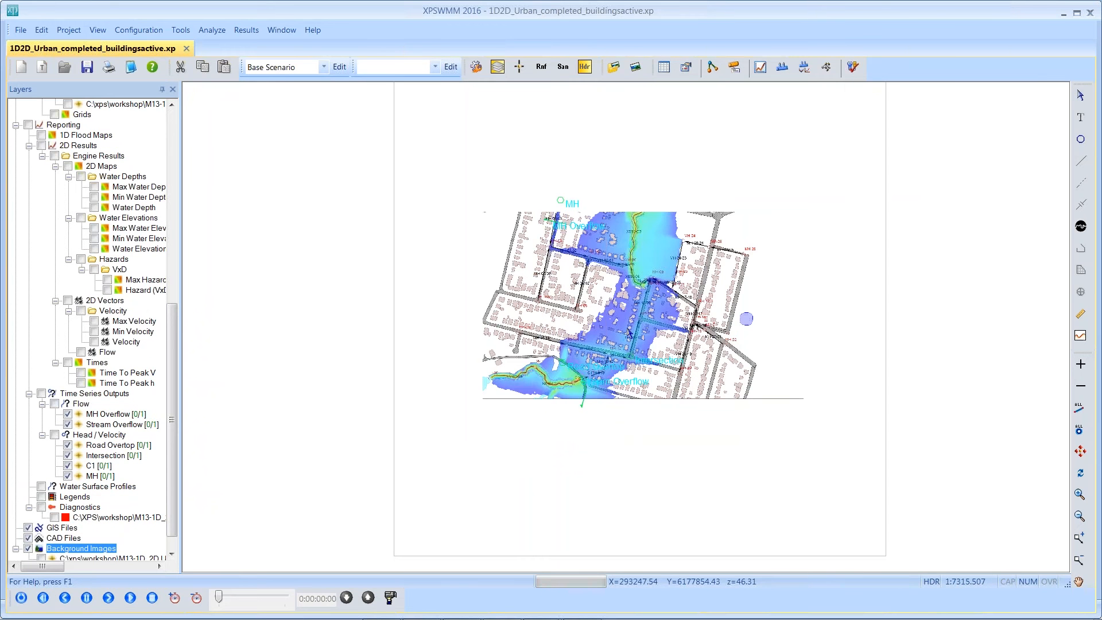
{"action": "scroll", "coordinate": [628, 334], "scroll_direction": "up", "scroll_amount": 1}
{"action": "scroll", "coordinate": [626, 330], "scroll_direction": "up", "scroll_amount": 1}
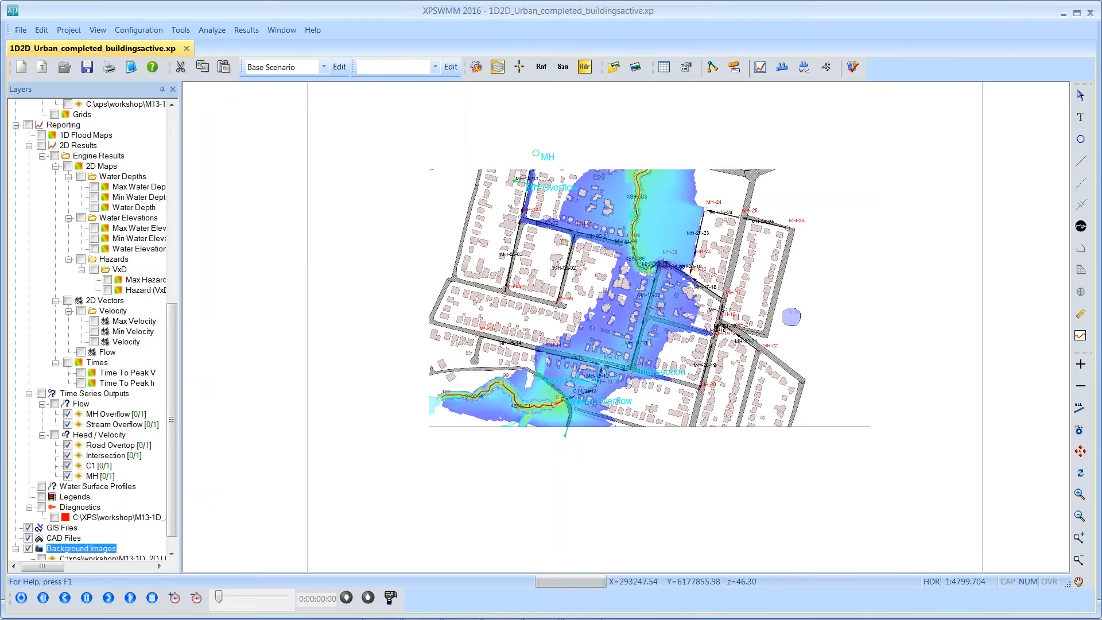
{"action": "scroll", "coordinate": [636, 315], "scroll_direction": "up", "scroll_amount": 2}
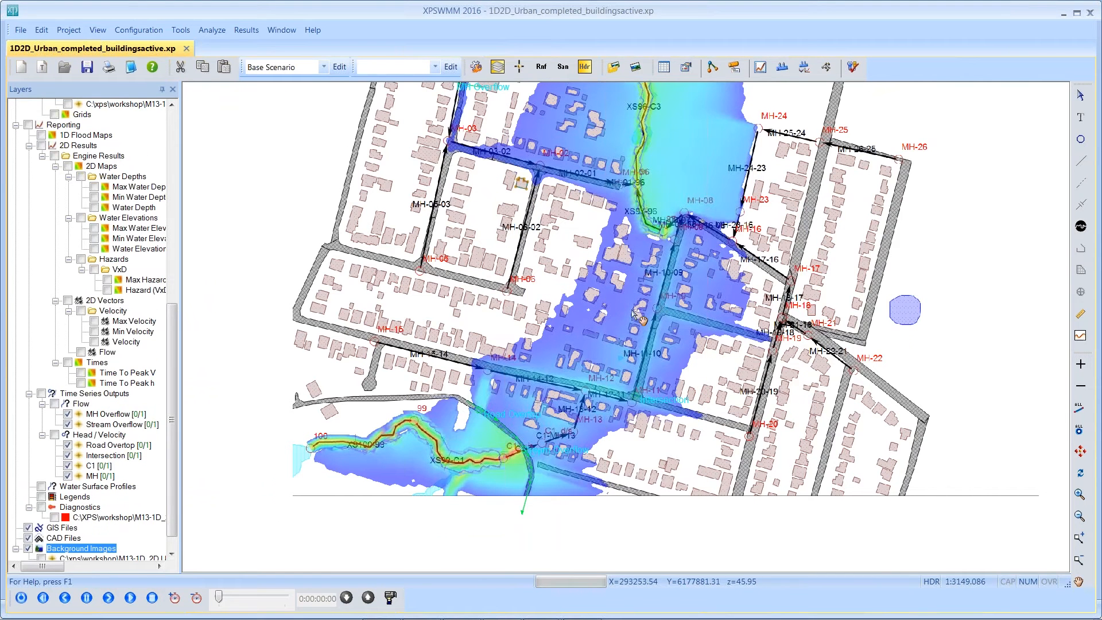
Toggle the 1D Network's Nodes layer on and off, and hide the newly added background image
{"action": "left_click", "coordinate": [42, 549]}
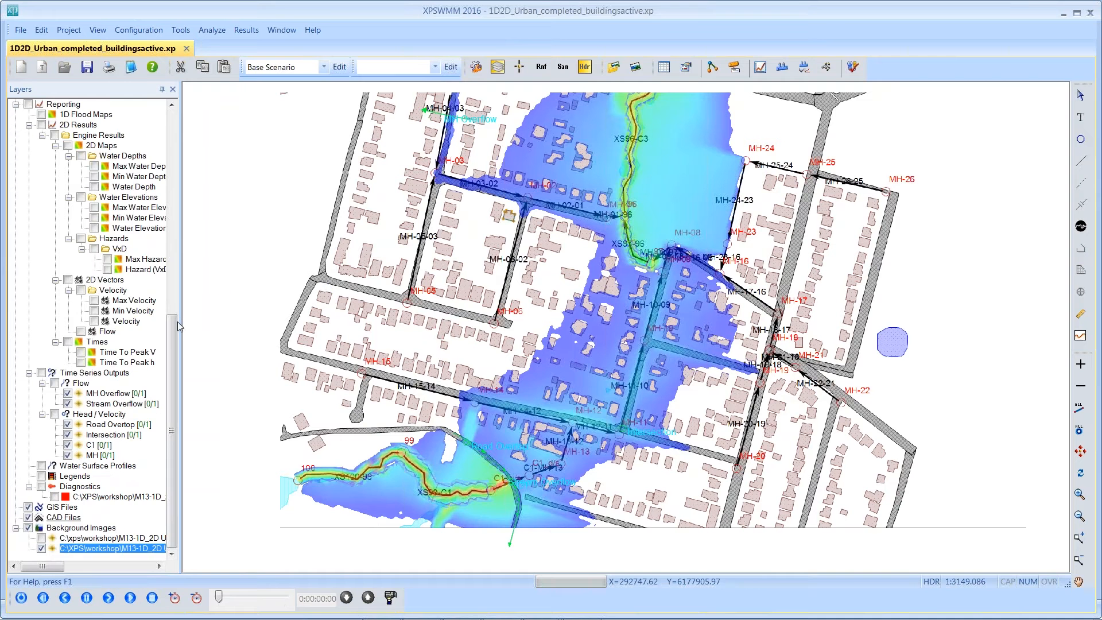
{"action": "left_click_drag", "start_coordinate": [176, 328], "coordinate": [176, 127]}
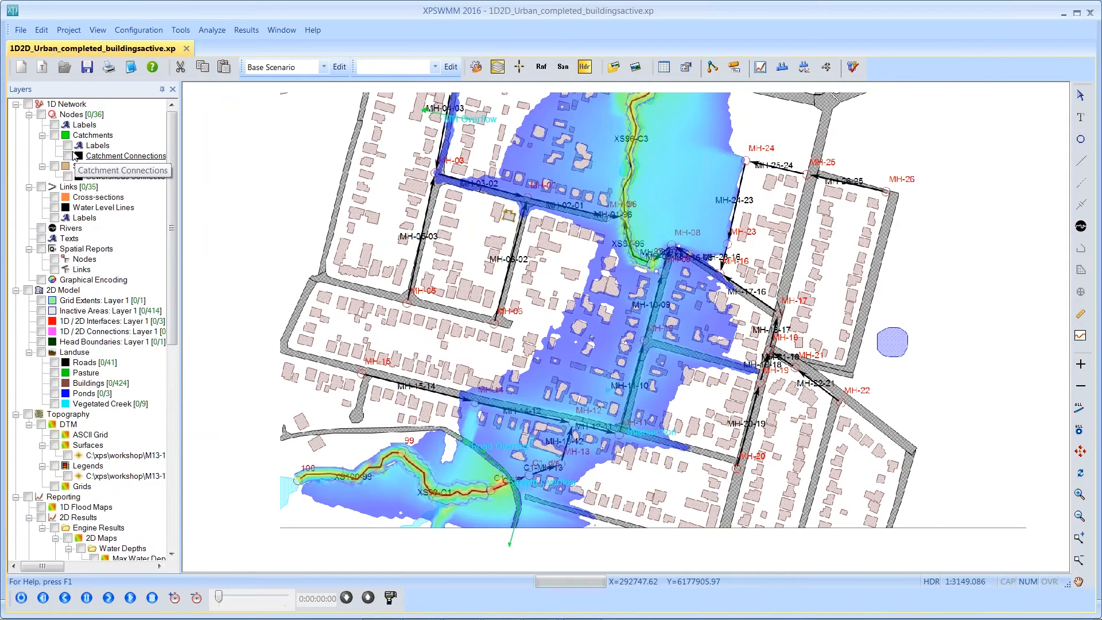
{"action": "left_click", "coordinate": [46, 117]}
{"action": "left_click", "coordinate": [43, 115]}
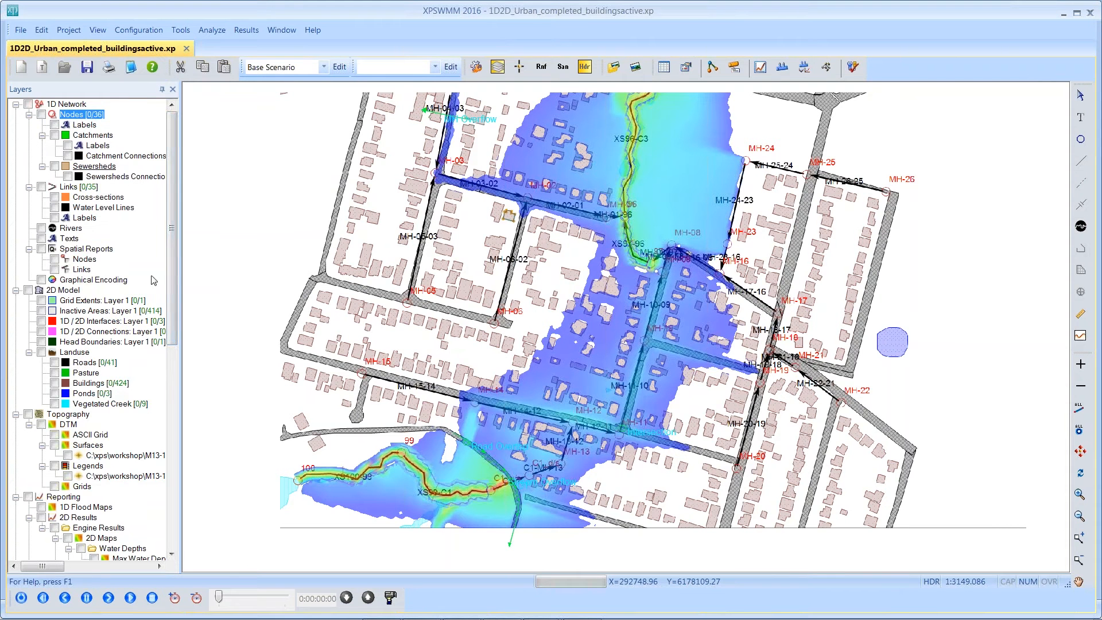
{"action": "scroll", "coordinate": [171, 277], "scroll_direction": "down", "scroll_amount": 13}
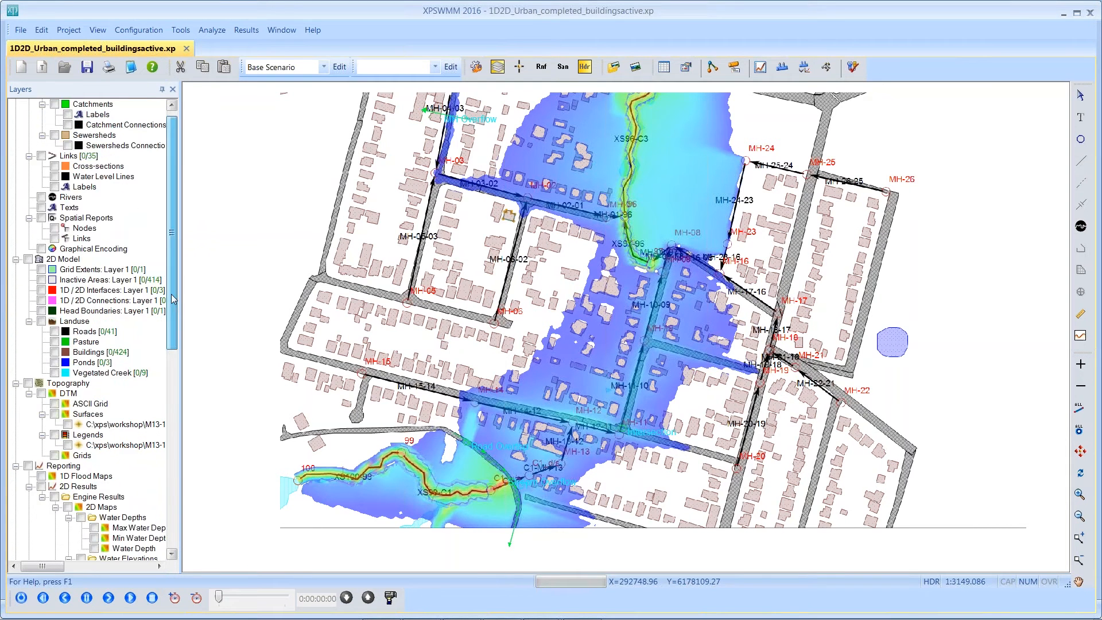
{"action": "left_click", "coordinate": [104, 547]}
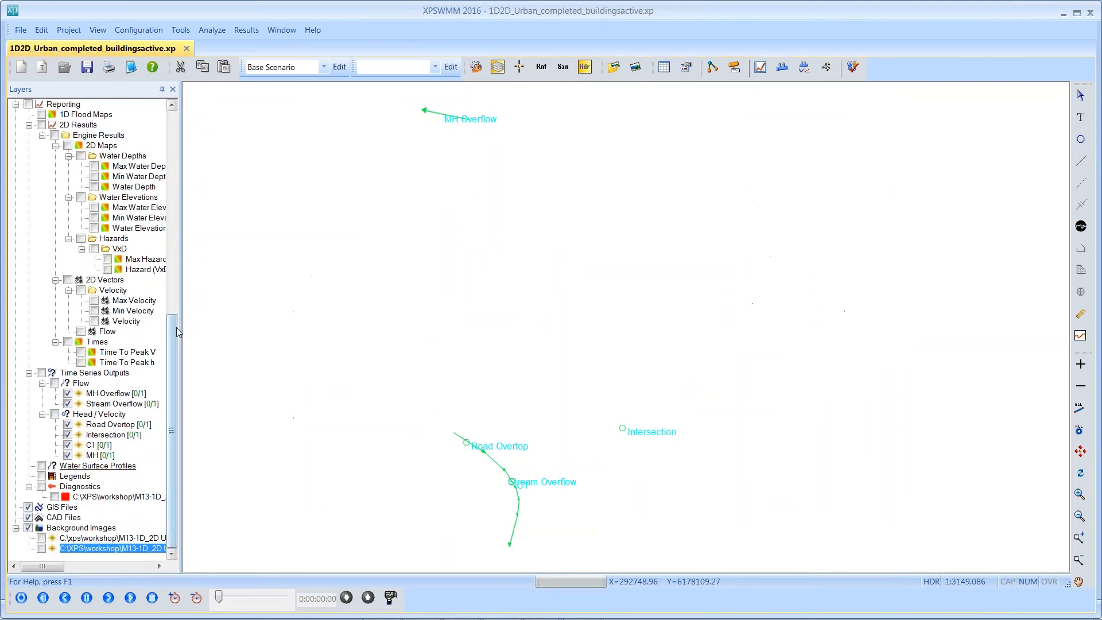
{"action": "scroll", "coordinate": [172, 327], "scroll_direction": "up", "scroll_amount": 15}
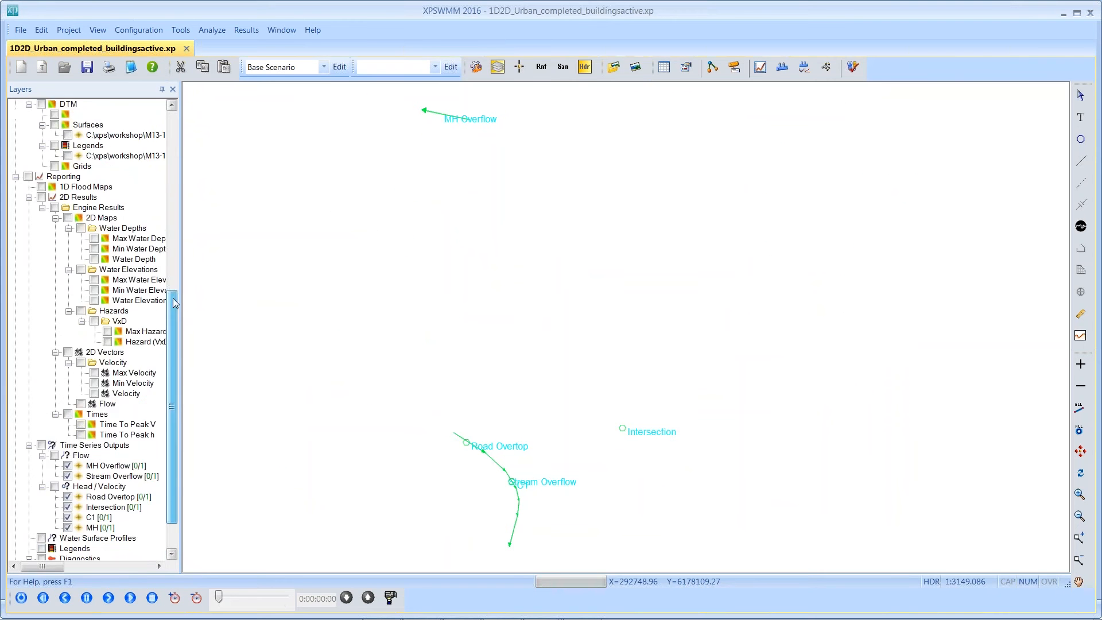
Revert the project to its previously saved version
{"action": "left_click", "coordinate": [26, 34]}
{"action": "left_click", "coordinate": [57, 174]}
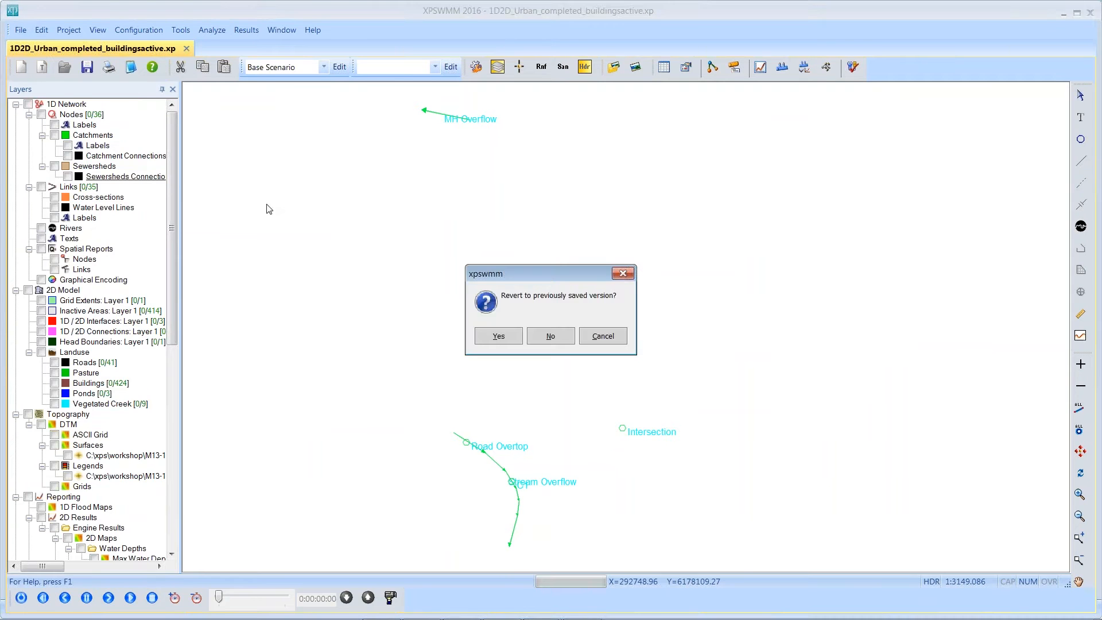
{"action": "key", "text": "Return"}
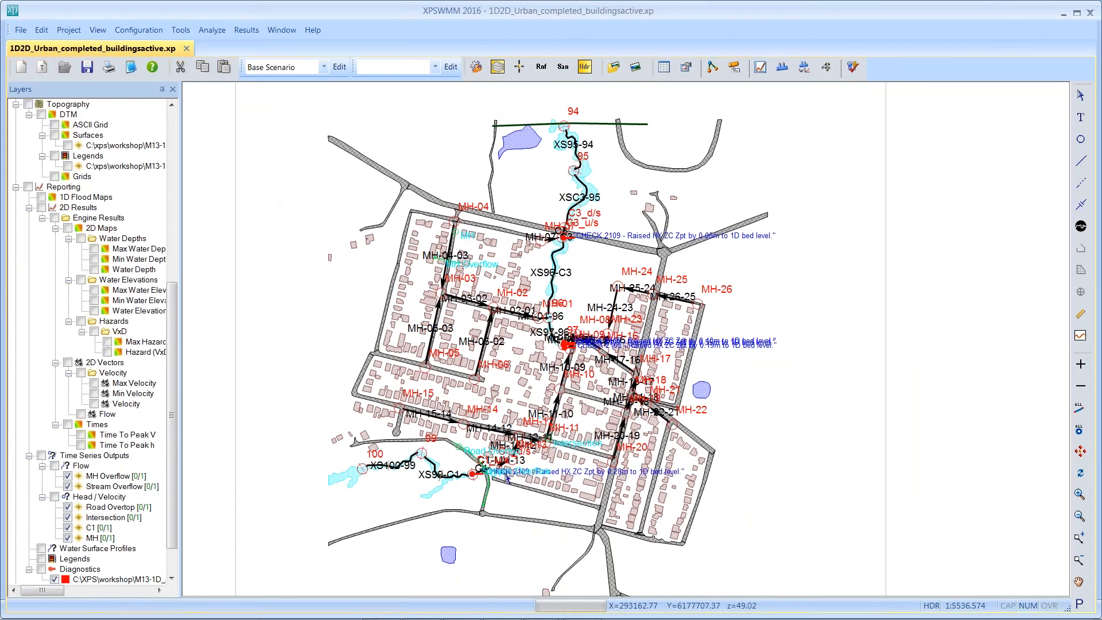
{"action": "left_click_drag", "start_coordinate": [173, 349], "coordinate": [172, 371]}
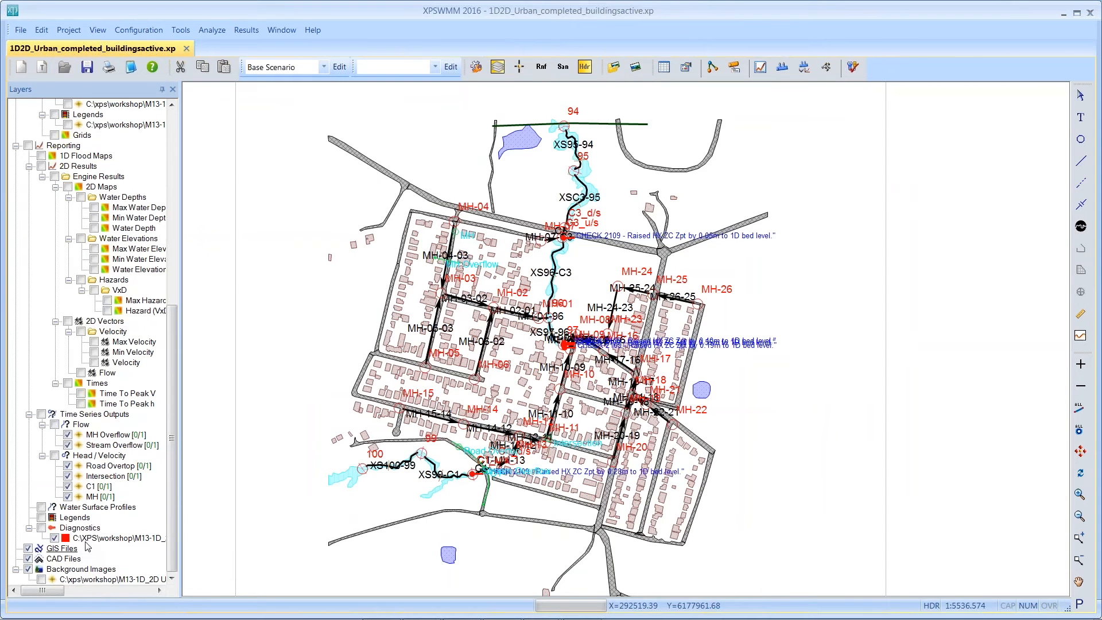
Turn on Diagnostic Display Selected/All for the diagnostics file so its messages are drawn on the map
{"action": "right_click", "coordinate": [88, 542]}
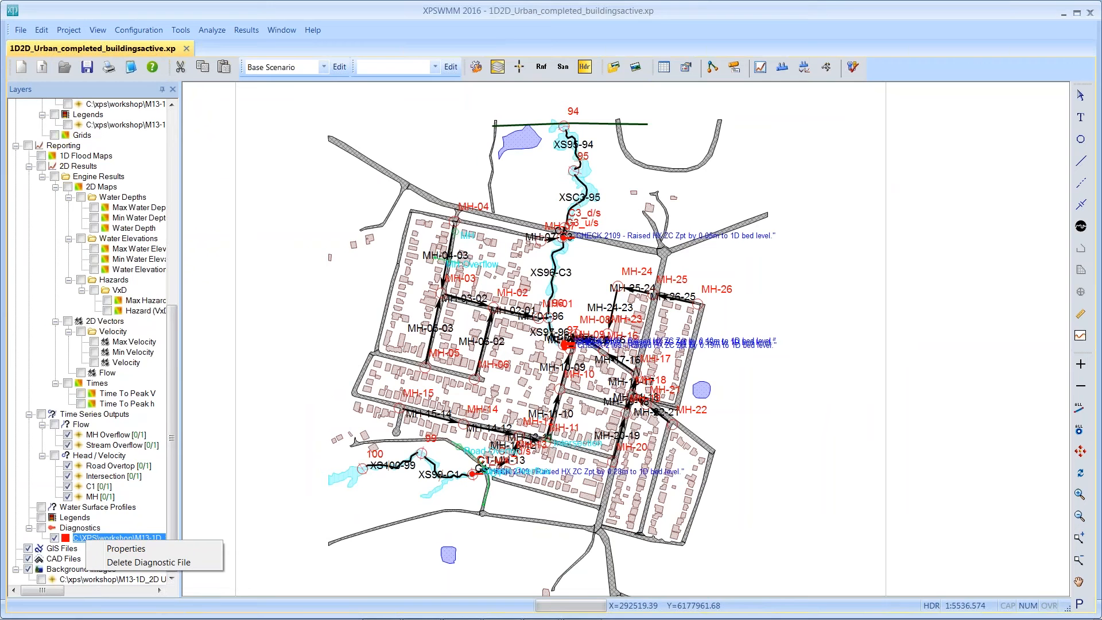
{"action": "left_click", "coordinate": [127, 549]}
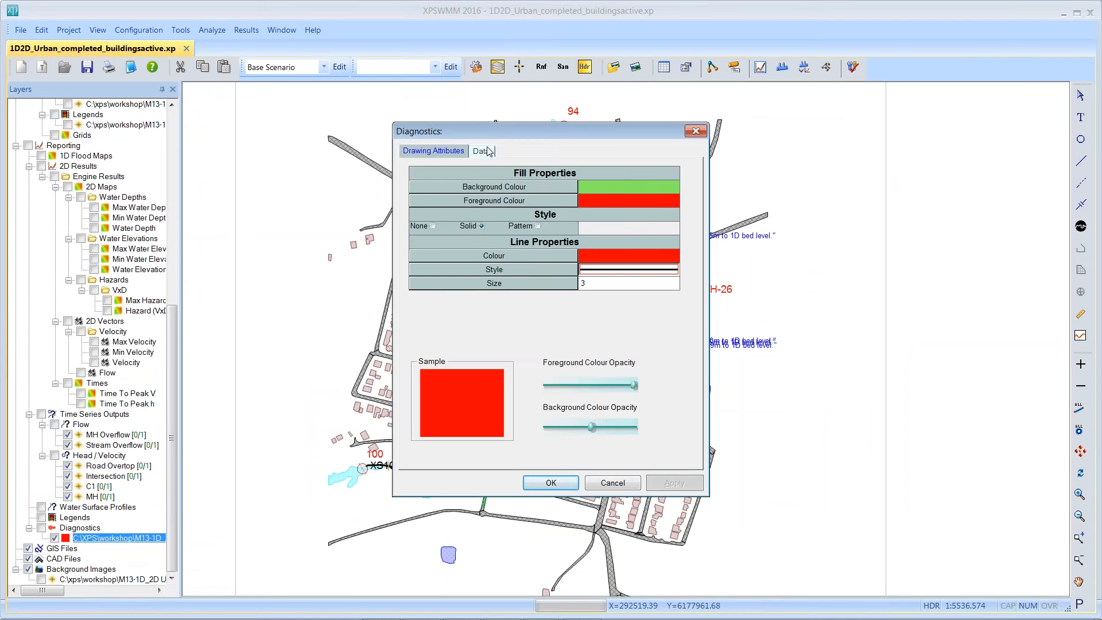
{"action": "left_click", "coordinate": [482, 151]}
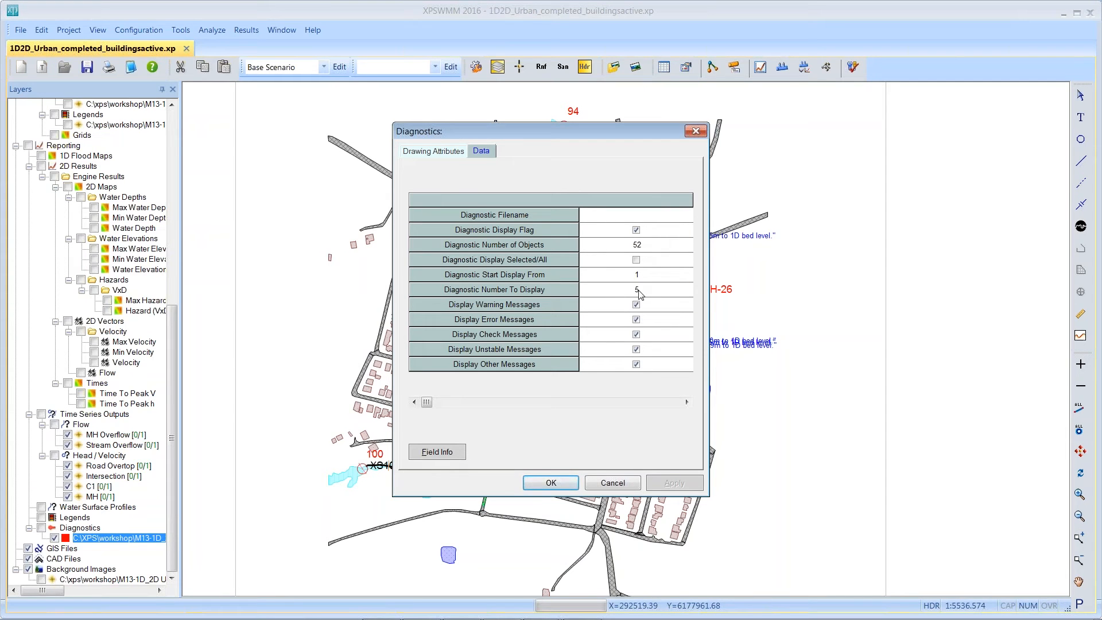
{"action": "left_click", "coordinate": [636, 261]}
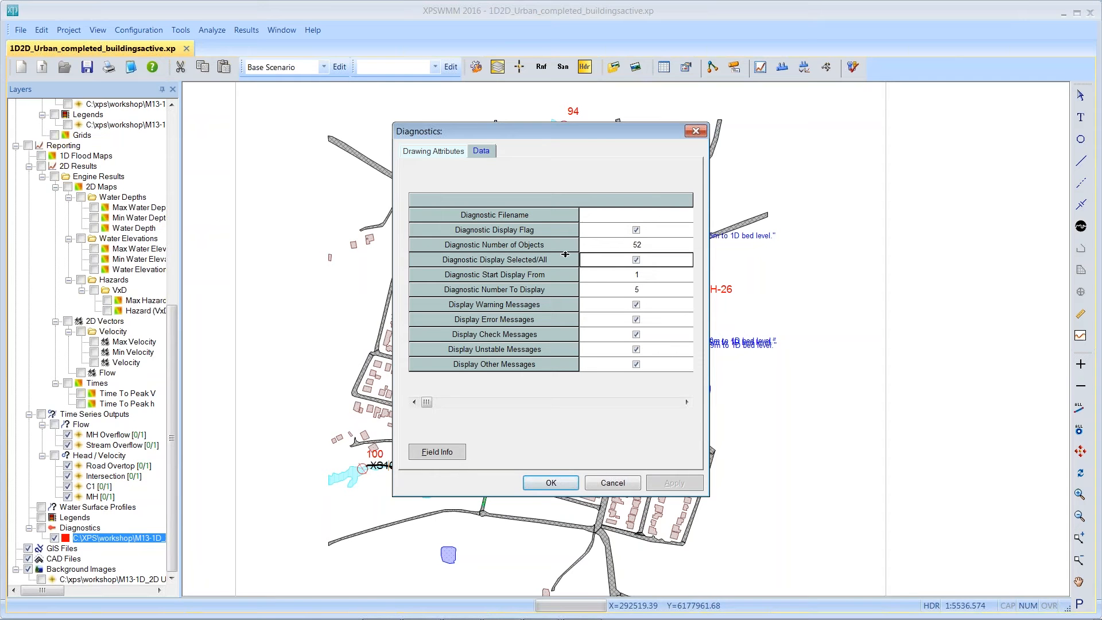
{"action": "left_click", "coordinate": [535, 481]}
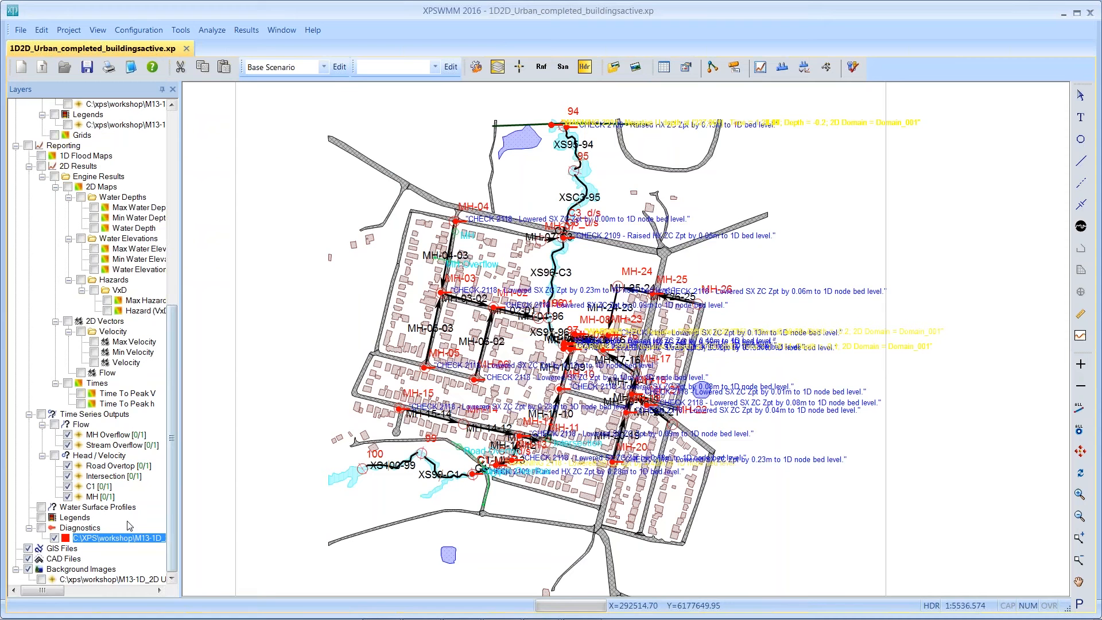
Turn off the display of unstable, other and error messages for the diagnostics file, keeping warning and check messages on
{"action": "right_click", "coordinate": [112, 537]}
{"action": "left_click", "coordinate": [146, 547]}
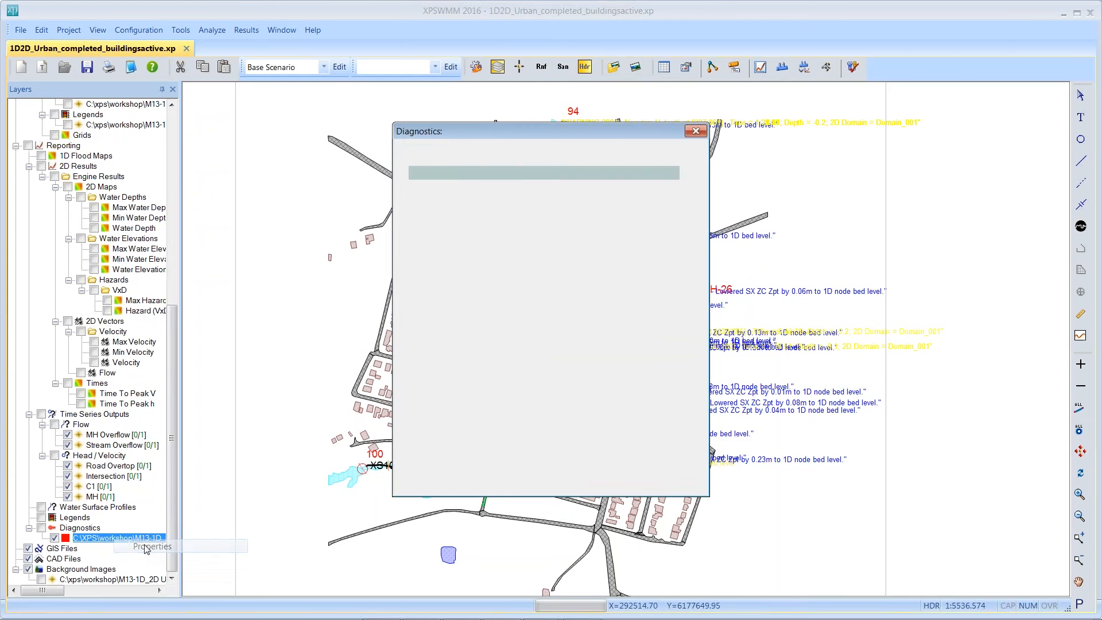
{"action": "left_click", "coordinate": [482, 151]}
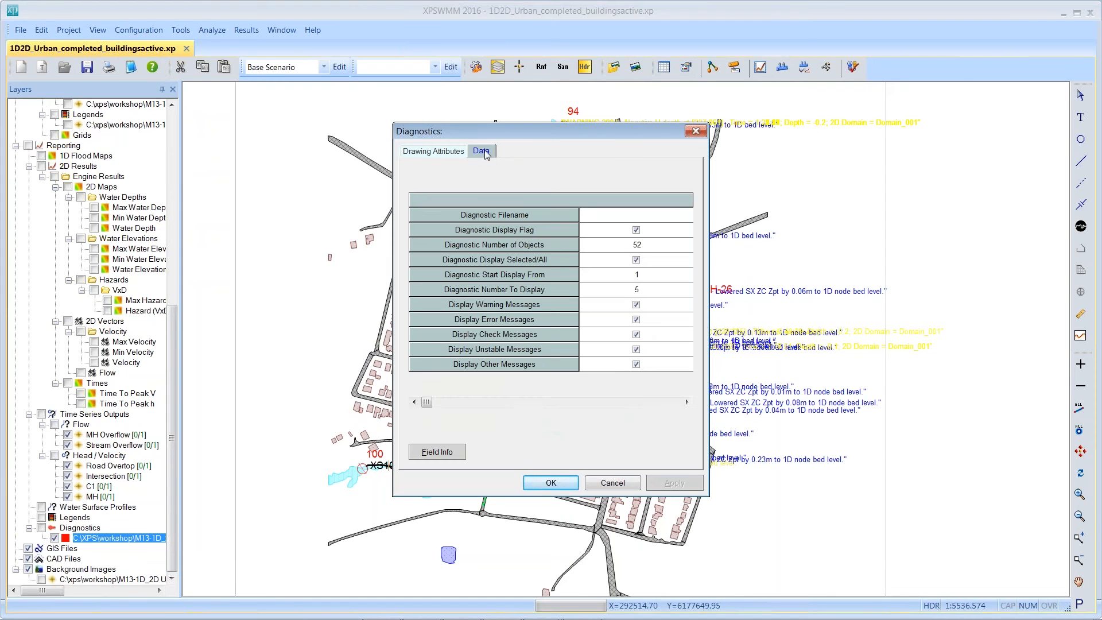
{"action": "left_click", "coordinate": [636, 350]}
{"action": "left_click", "coordinate": [636, 364]}
{"action": "left_click", "coordinate": [636, 304]}
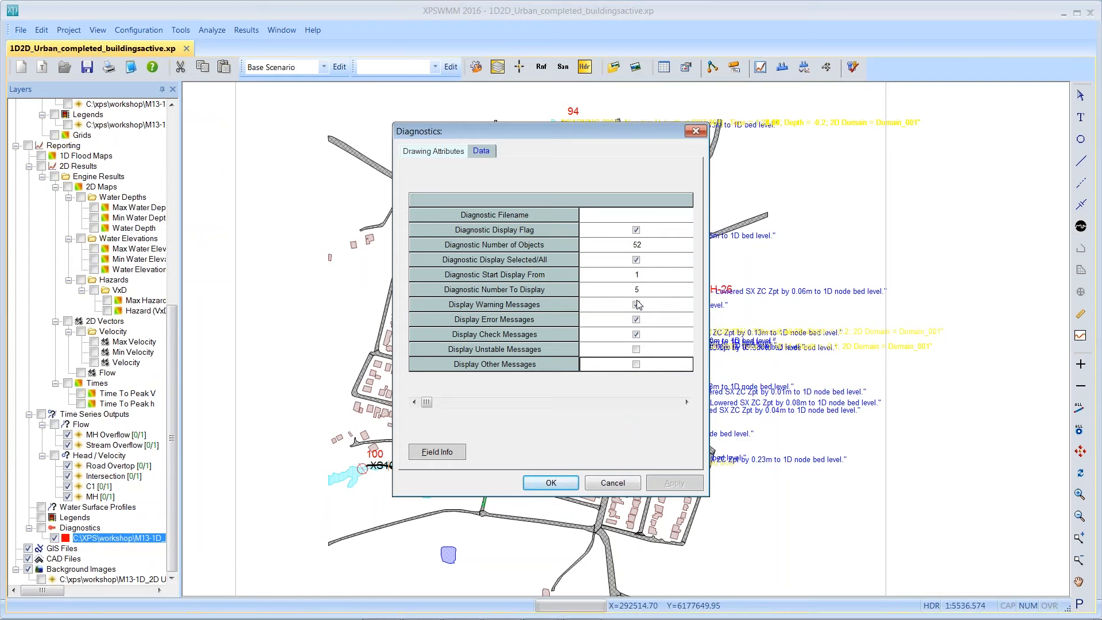
{"action": "left_click", "coordinate": [636, 320]}
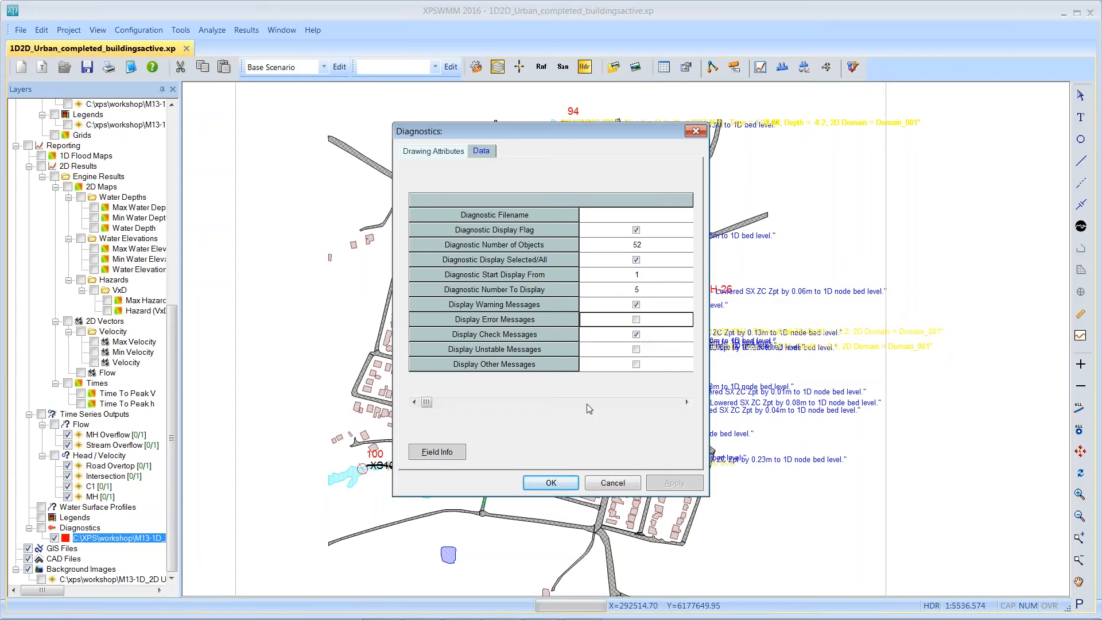
{"action": "left_click", "coordinate": [540, 483]}
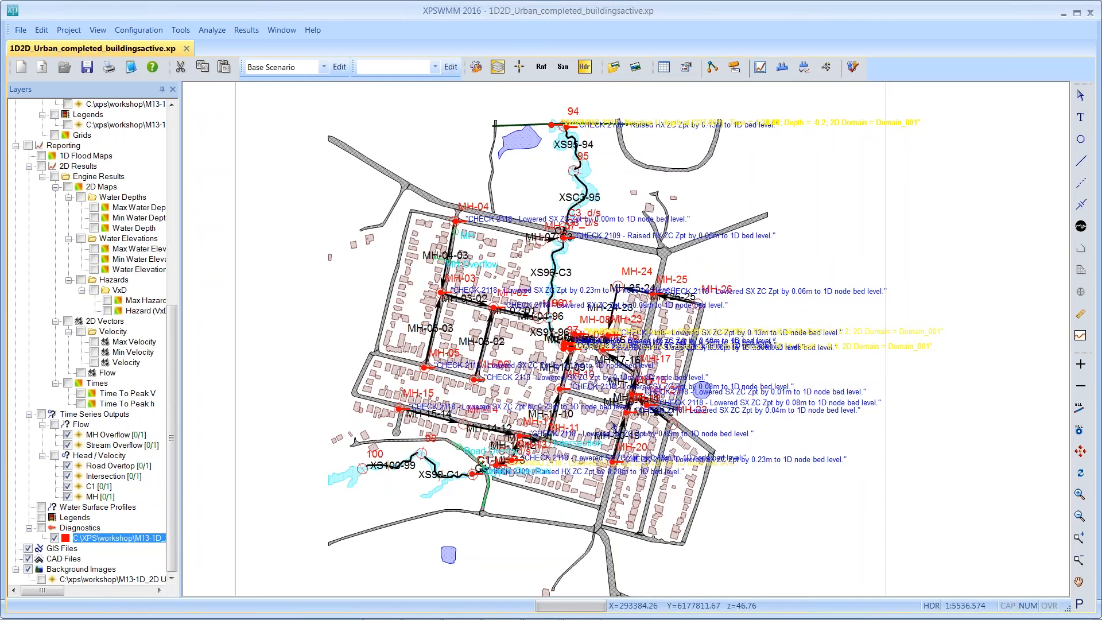
Turn off the display of check messages for the diagnostics file
{"action": "right_click", "coordinate": [109, 541]}
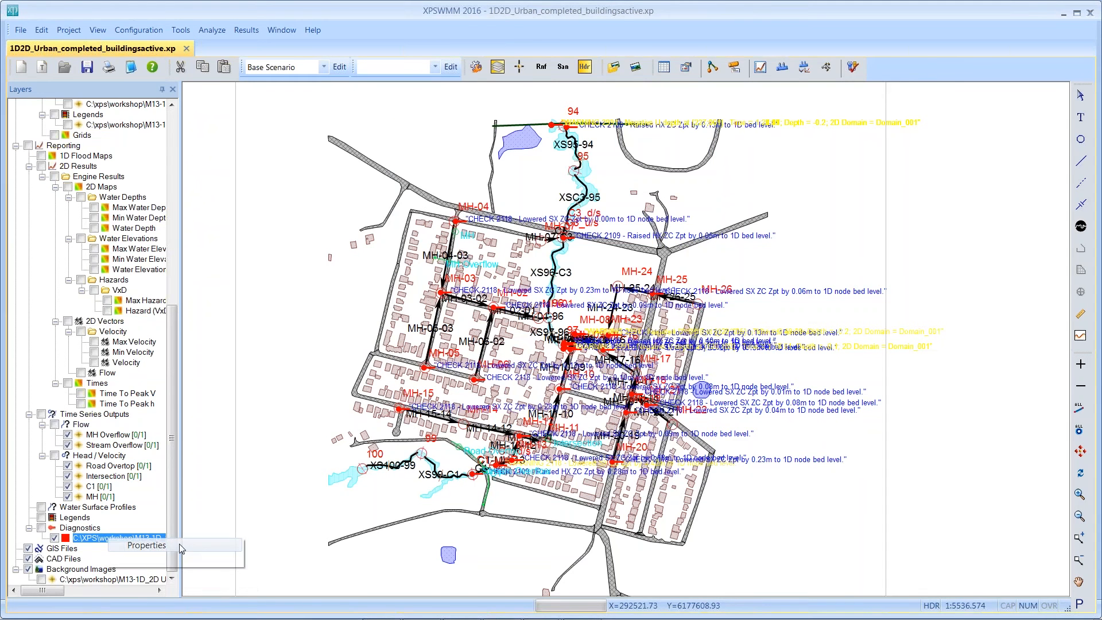
{"action": "left_click", "coordinate": [180, 546]}
{"action": "left_click", "coordinate": [479, 151]}
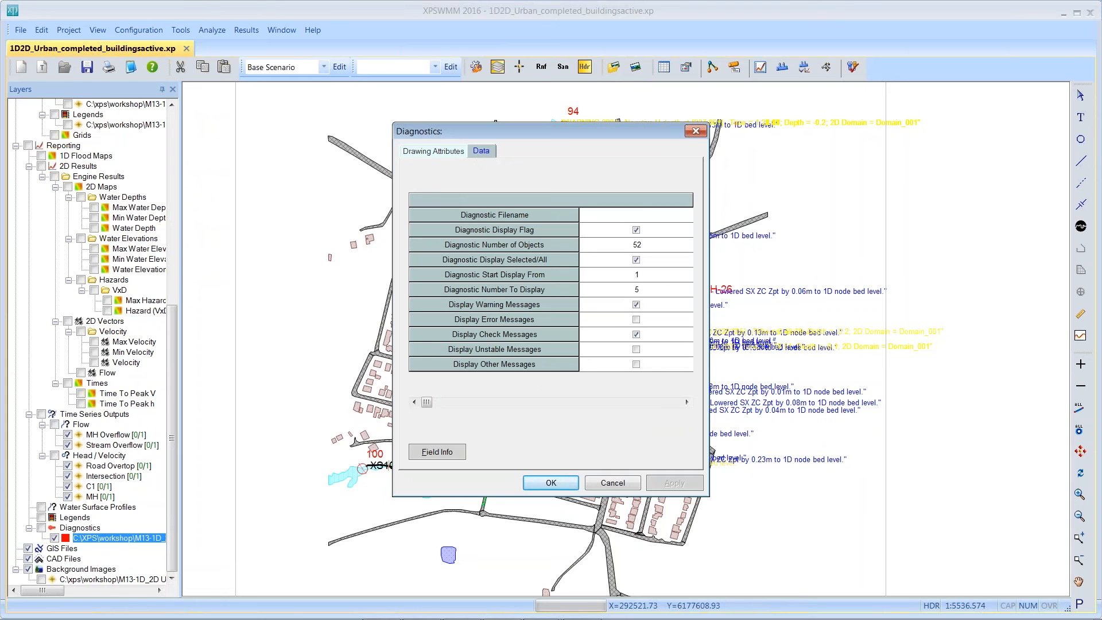
{"action": "left_click", "coordinate": [636, 335]}
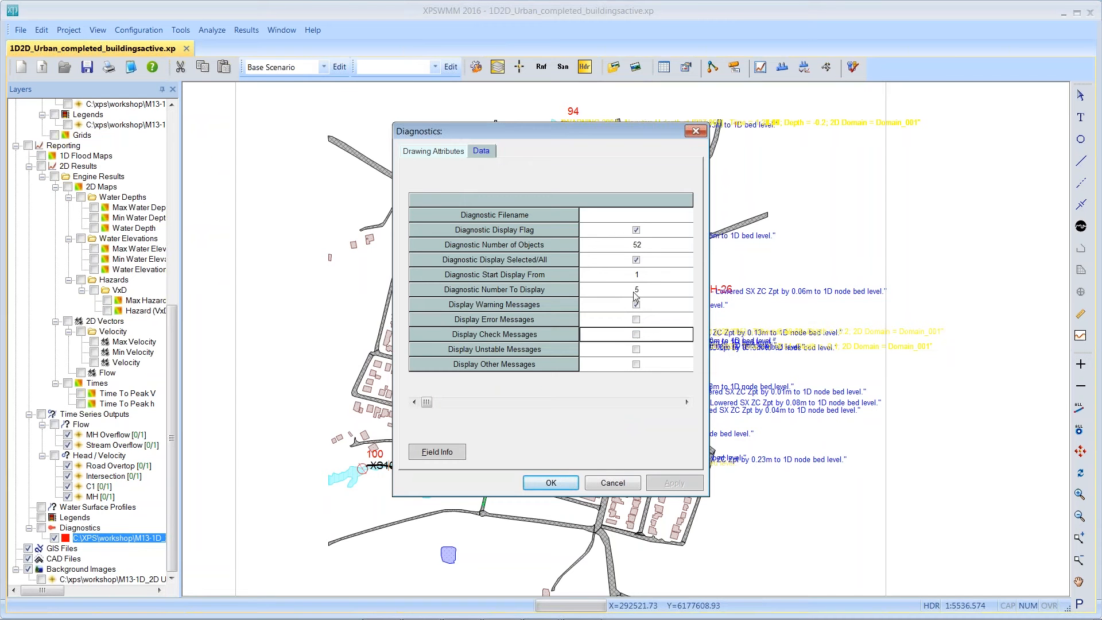
{"action": "left_click", "coordinate": [551, 483]}
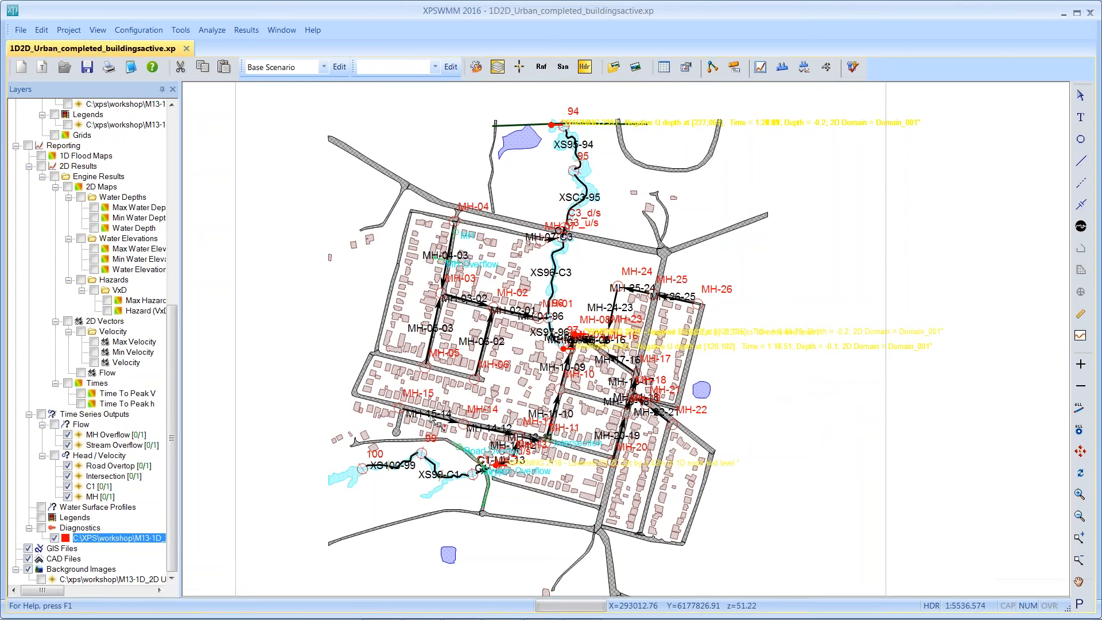
Zoom in on the warning near node C1_d/s and show the aerial background image beneath the network
{"action": "left_click_drag", "start_coordinate": [430, 416], "coordinate": [599, 497]}
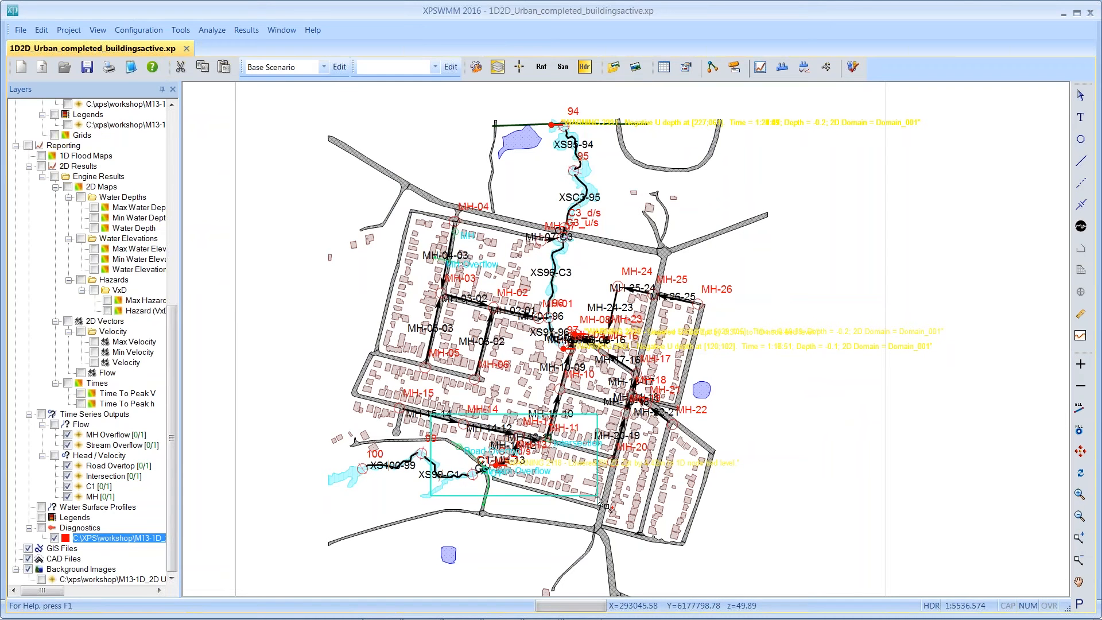
{"action": "left_click_drag", "start_coordinate": [600, 503], "coordinate": [600, 503]}
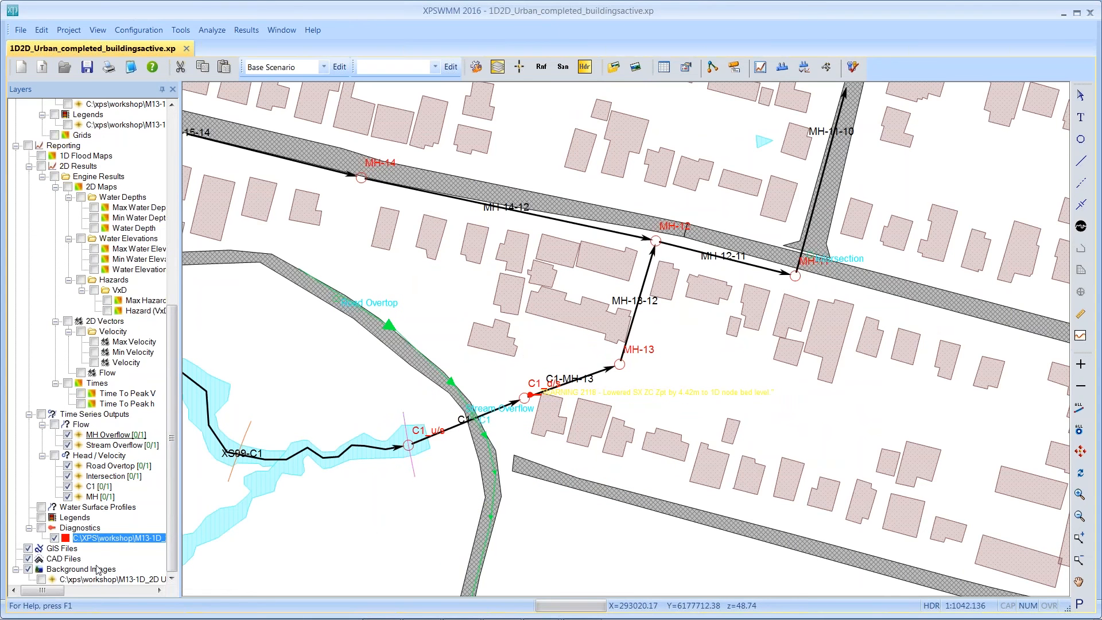
{"action": "left_click", "coordinate": [42, 581]}
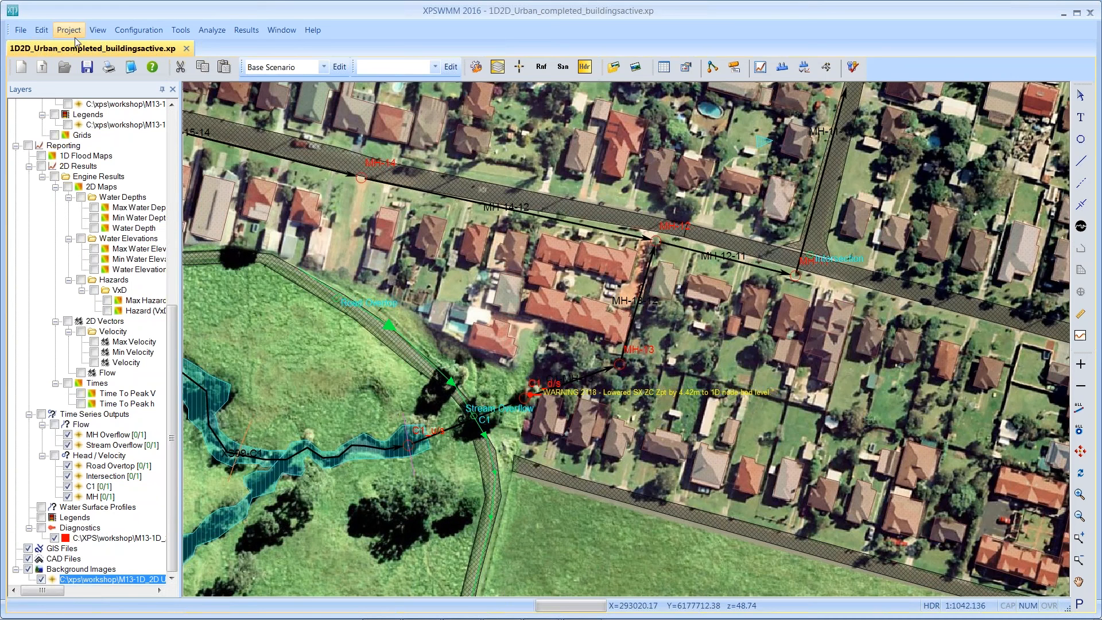
View the Go to X Y dialog with its coordinate fields and network extents, and dismiss it
{"action": "left_click", "coordinate": [98, 31]}
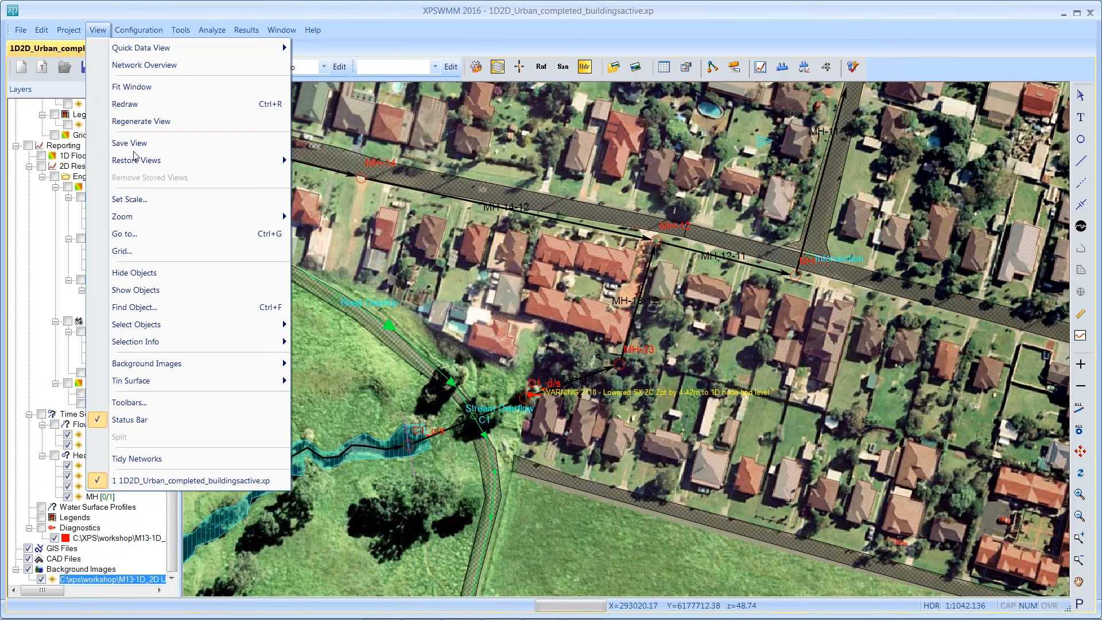
{"action": "left_click", "coordinate": [149, 241]}
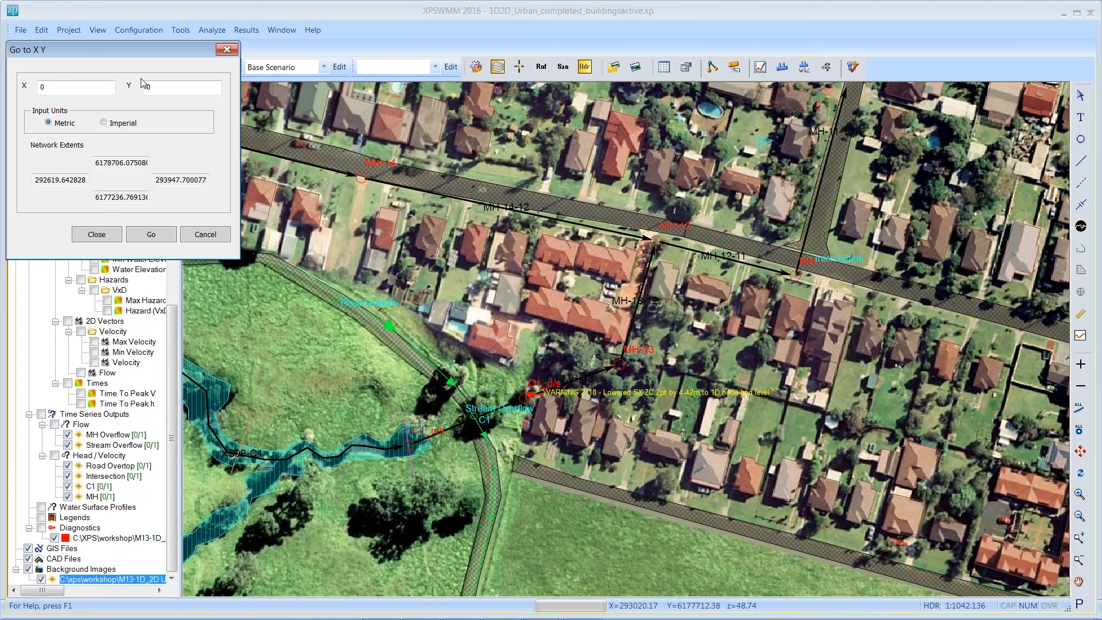
{"action": "left_click", "coordinate": [207, 235]}
Browse the output files to the Log folder inside the project's 2D folder
{"action": "left_click", "coordinate": [211, 33]}
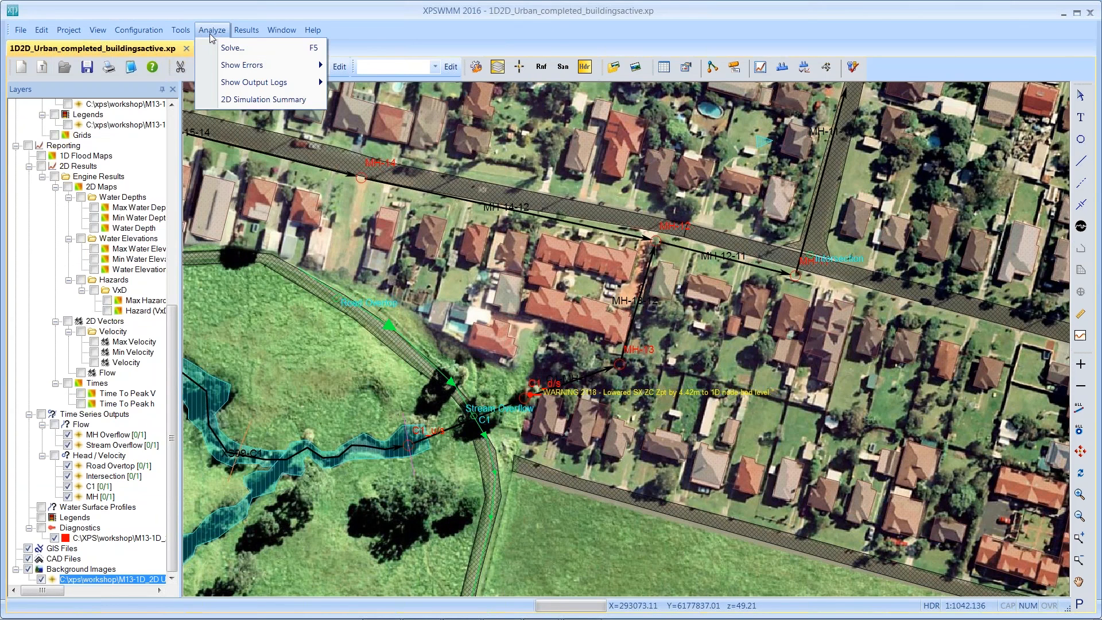
{"action": "left_click", "coordinate": [132, 68]}
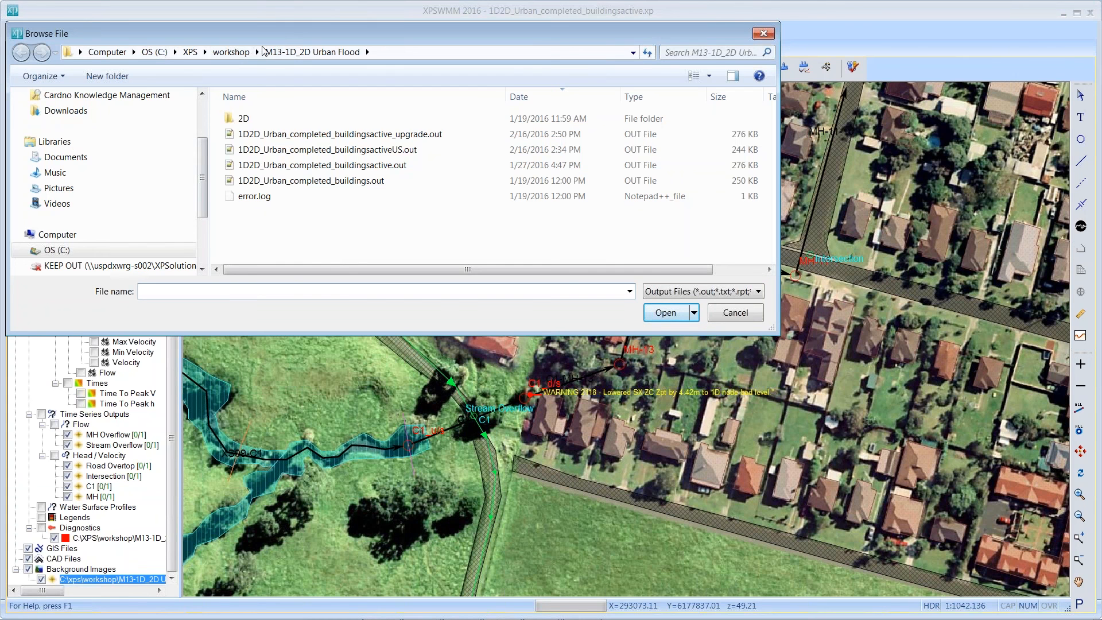
{"action": "left_click_drag", "start_coordinate": [284, 32], "coordinate": [408, 96]}
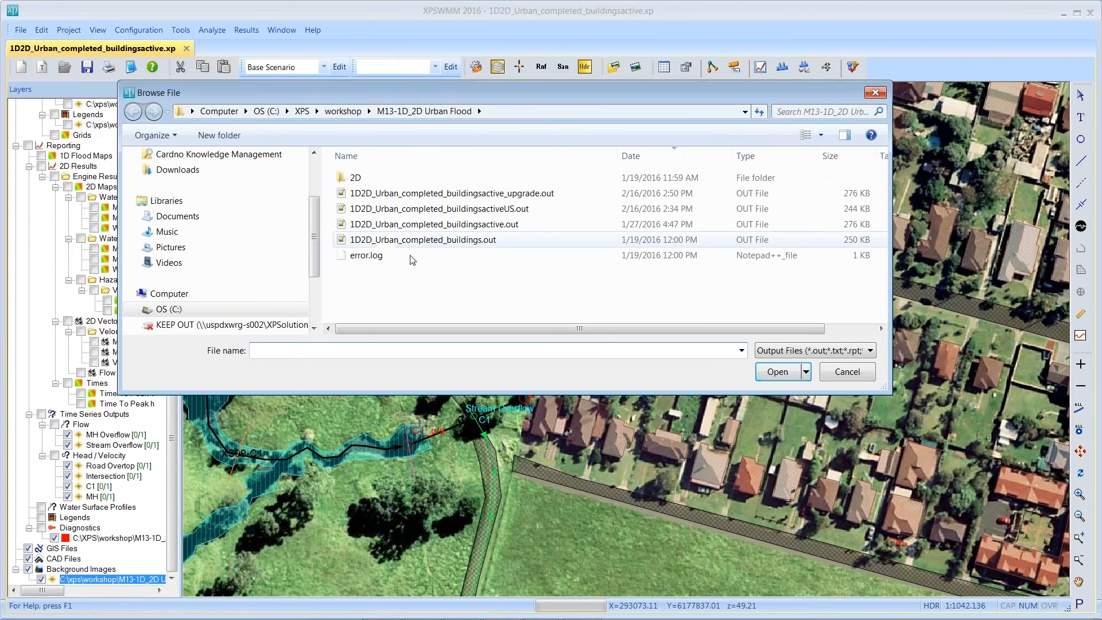
{"action": "double_click", "coordinate": [363, 180]}
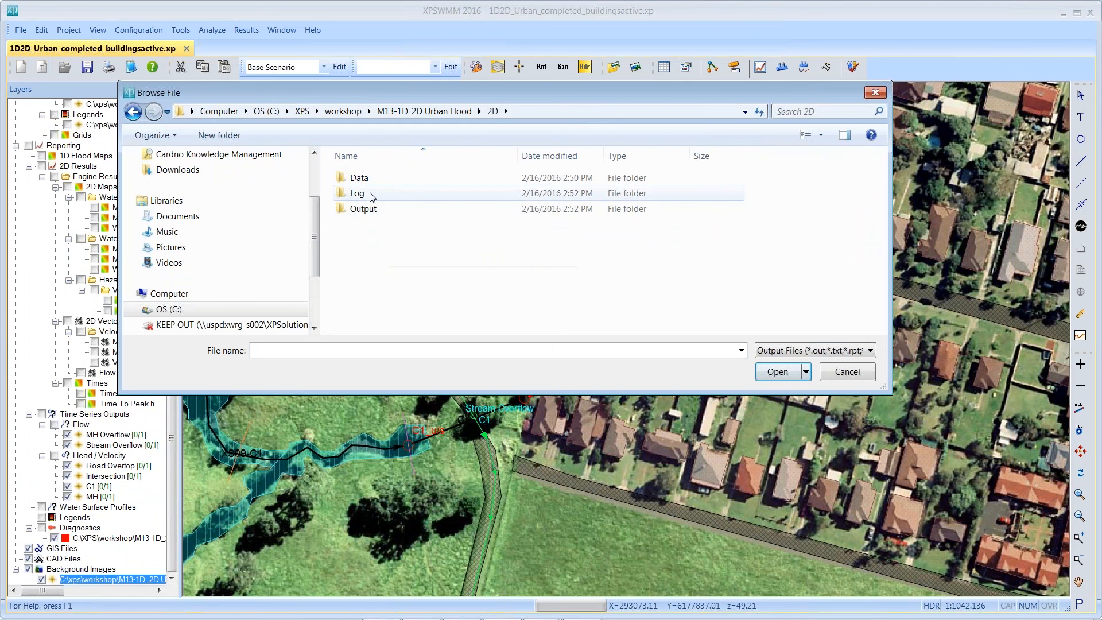
{"action": "double_click", "coordinate": [368, 194]}
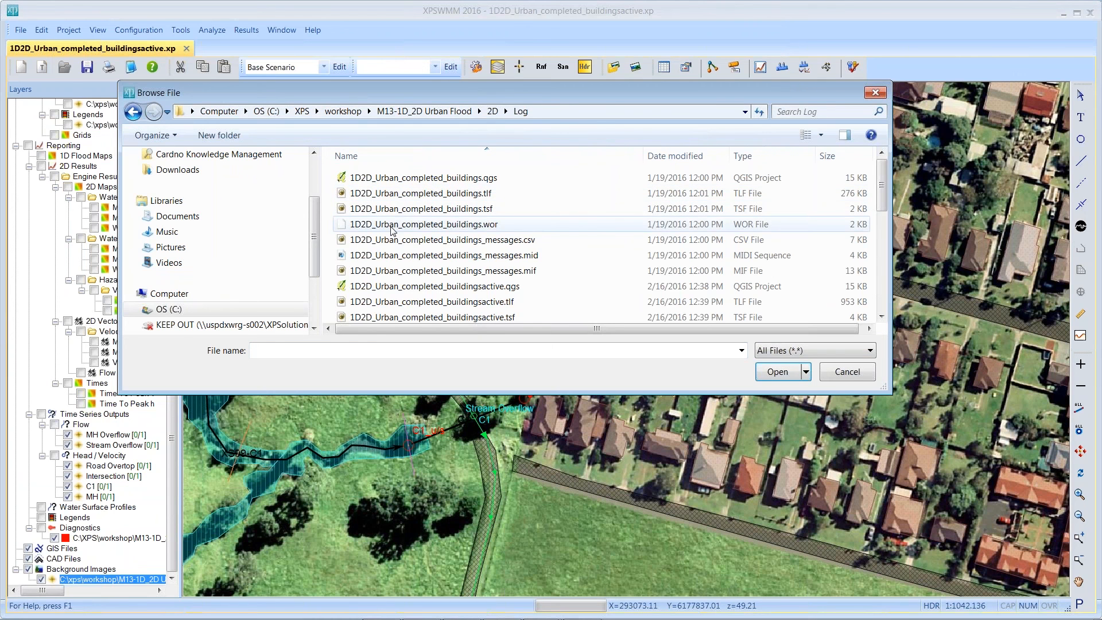
Open 1D2D_Urban_completed_buildings_messages.csv in the text editor and examine the coordinates and message text on line 3
{"action": "left_click", "coordinate": [402, 255]}
{"action": "left_click", "coordinate": [499, 241]}
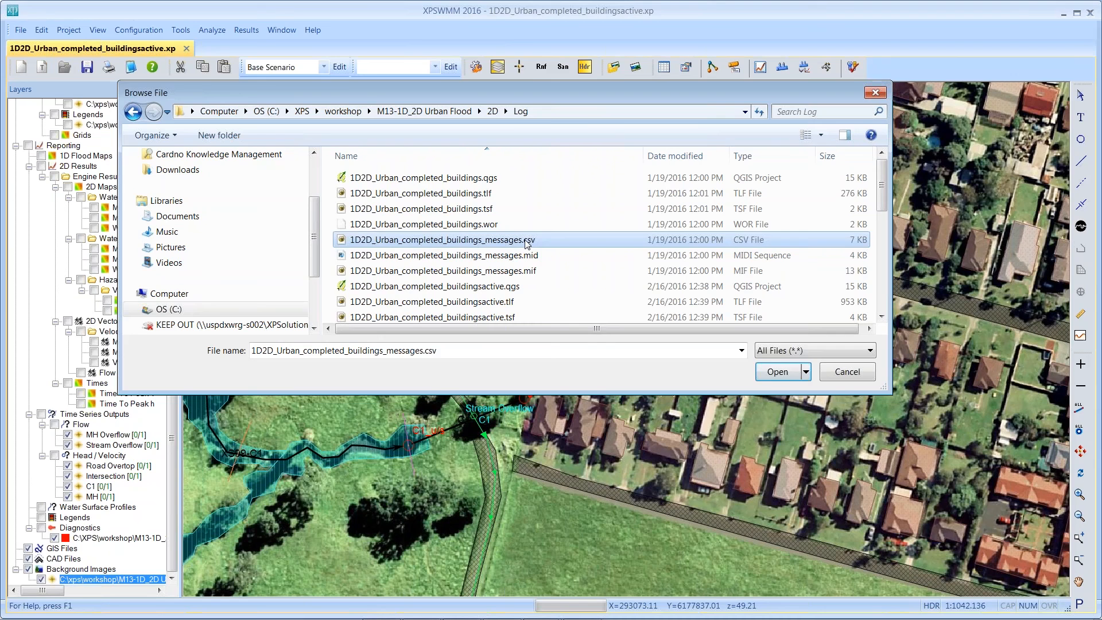
{"action": "double_click", "coordinate": [526, 243]}
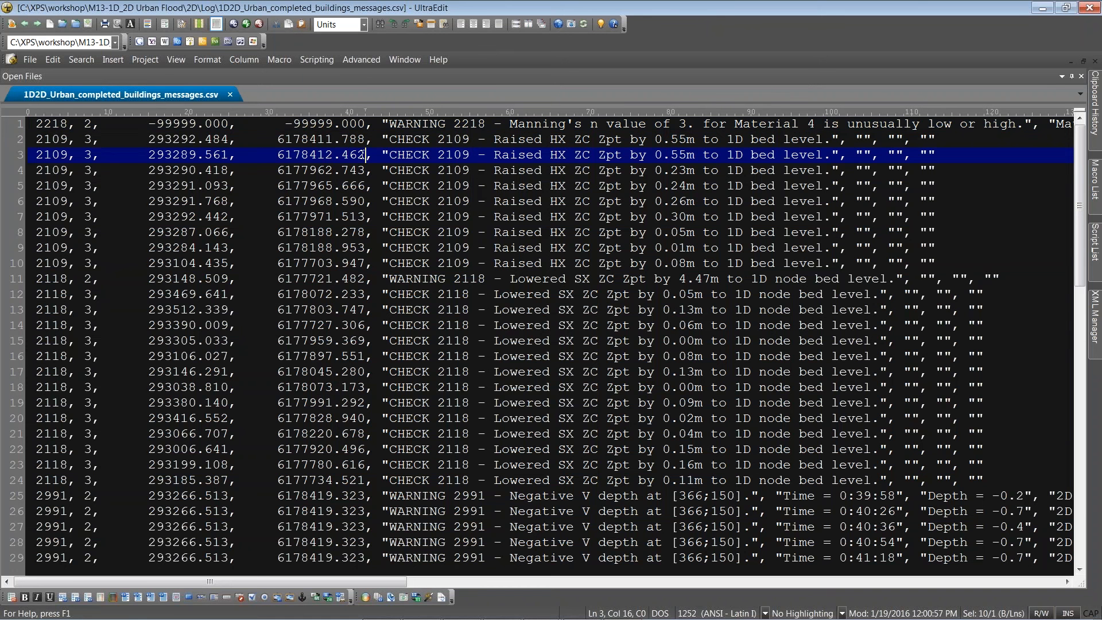
{"action": "left_click_drag", "start_coordinate": [363, 154], "coordinate": [302, 155]}
{"action": "left_click_drag", "start_coordinate": [389, 155], "coordinate": [614, 154]}
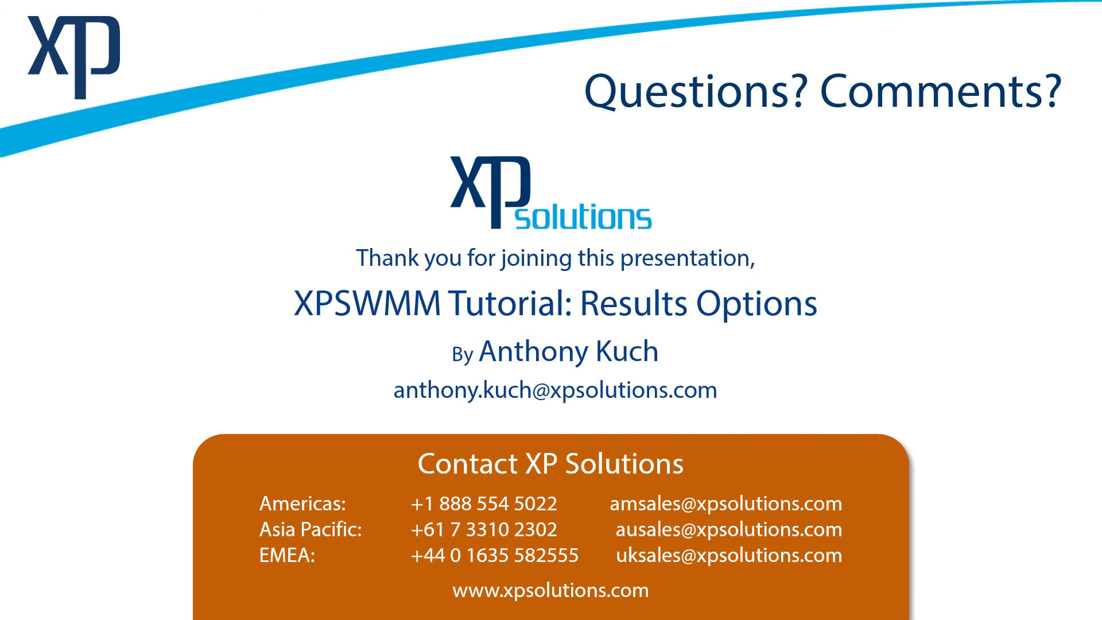